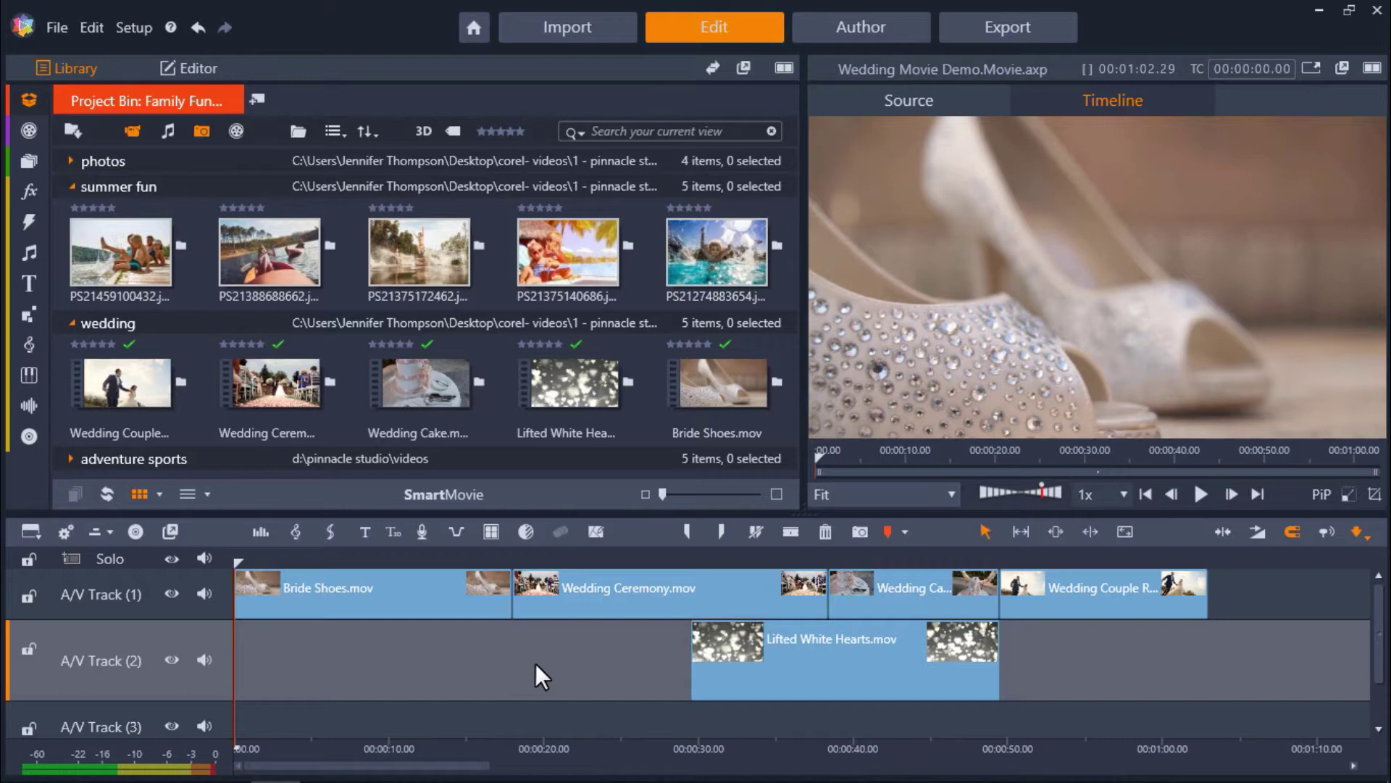
Split Bride Shoes.mov on Track 1 at 00:00:03.29 and again at 00:00:13.09
{"action": "left_click", "coordinate": [1364, 541]}
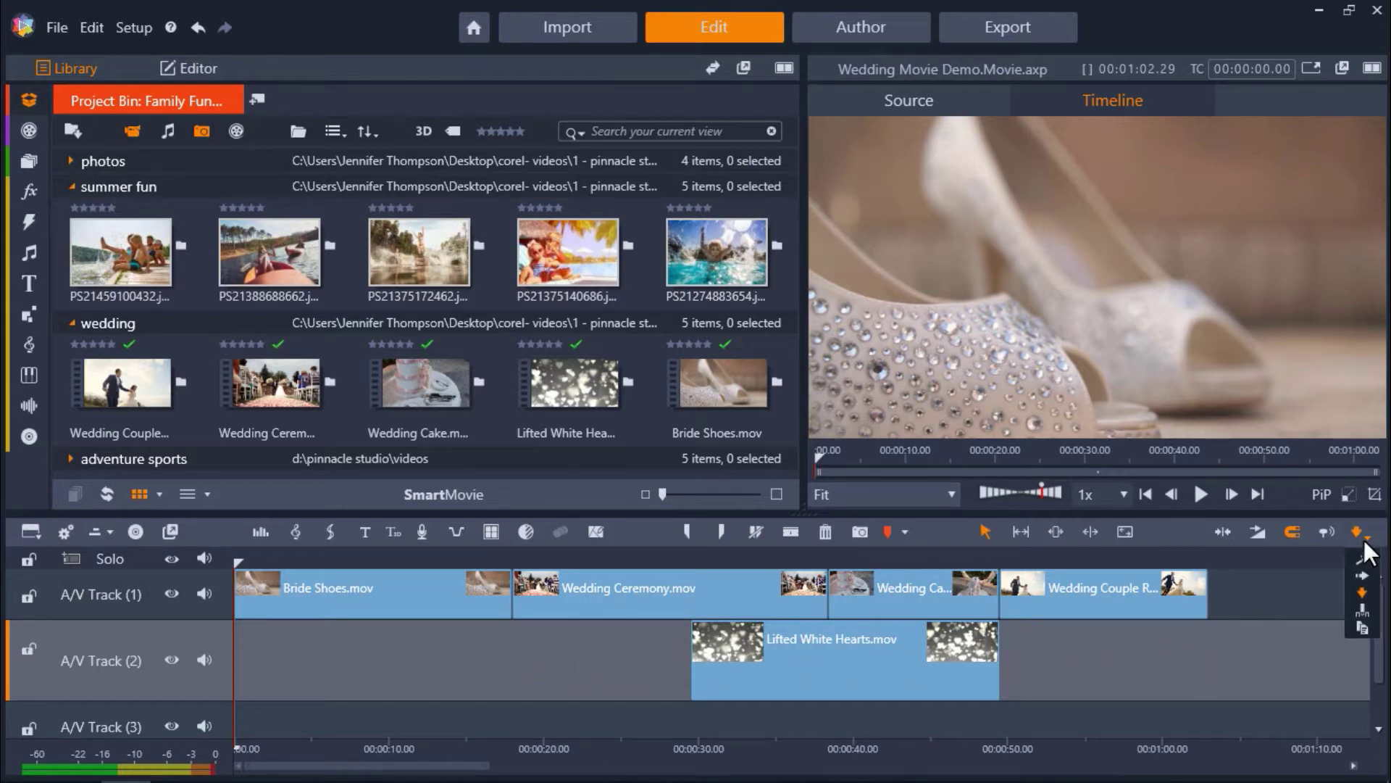
{"action": "left_click", "coordinate": [1368, 591]}
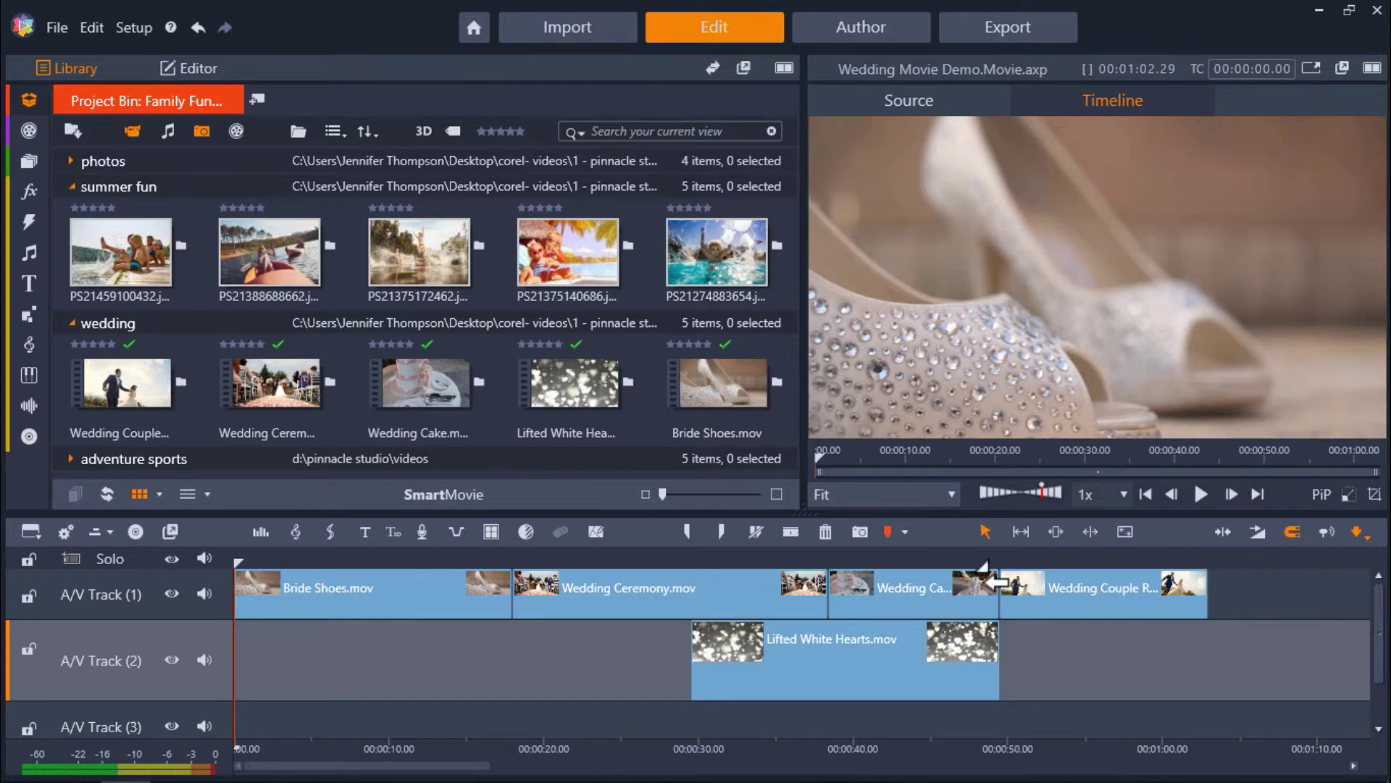
{"action": "left_click", "coordinate": [360, 590]}
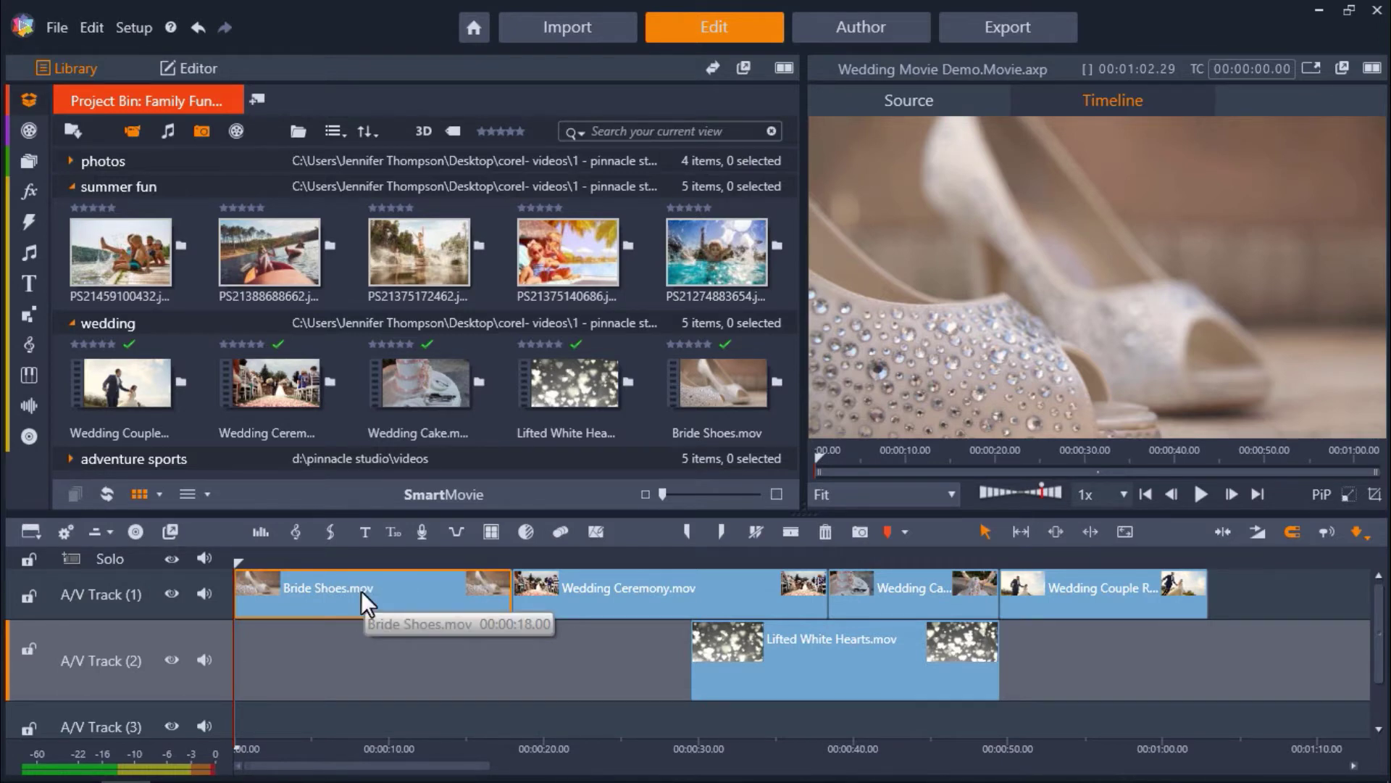
{"action": "left_click_drag", "start_coordinate": [234, 561], "coordinate": [295, 588]}
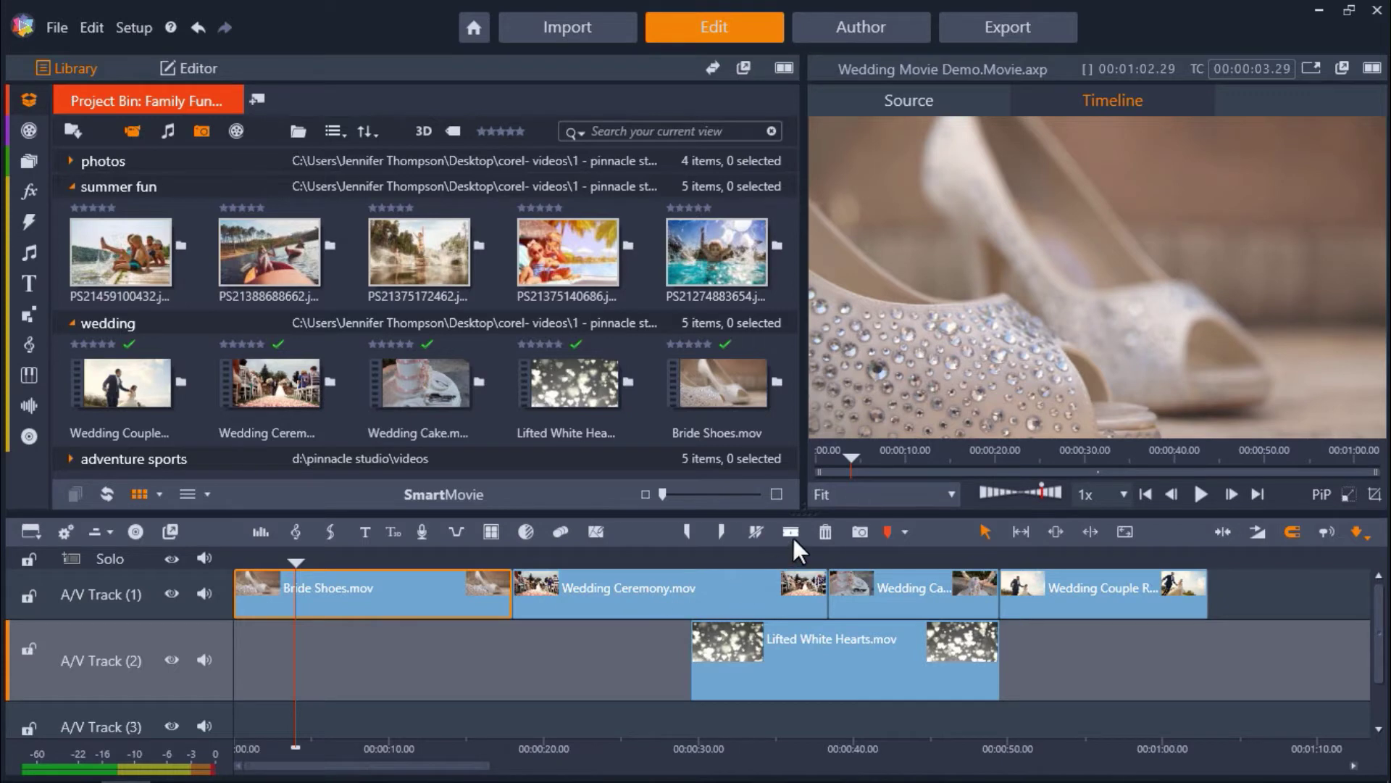
{"action": "left_click", "coordinate": [794, 536]}
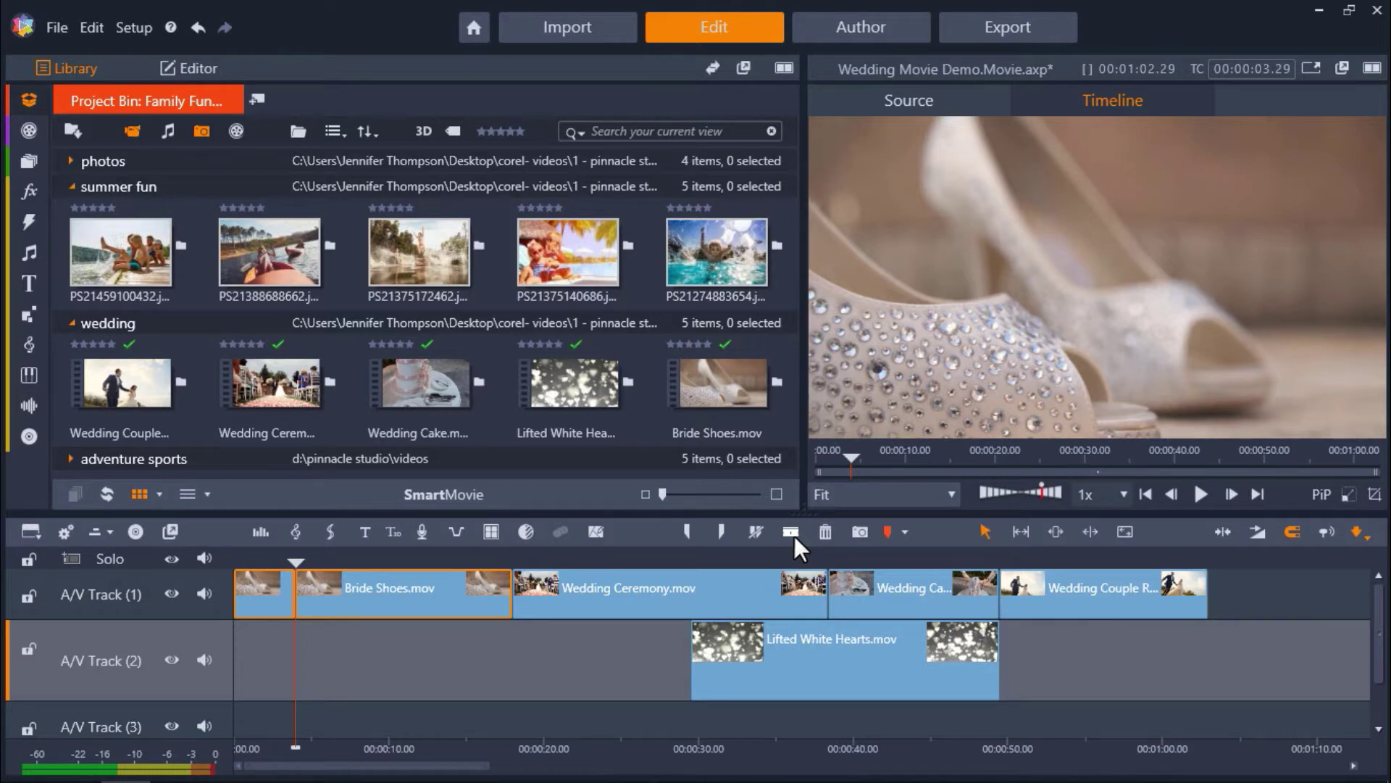
{"action": "mouse_move", "coordinate": [432, 607]}
{"action": "left_mouse_down"}
{"action": "mouse_move", "coordinate": [466, 590]}
{"action": "mouse_move", "coordinate": [496, 600]}
{"action": "mouse_move", "coordinate": [435, 600]}
{"action": "left_mouse_up"}
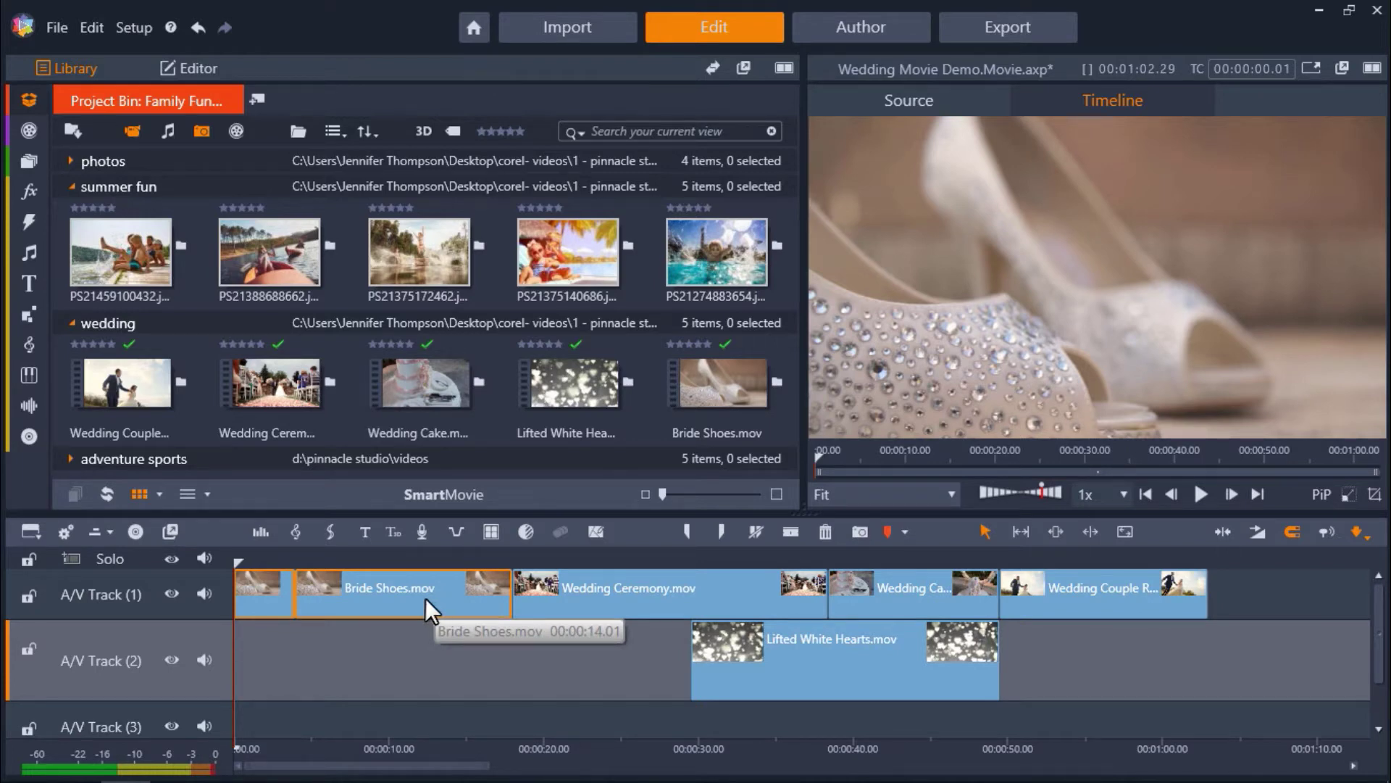
{"action": "left_click_drag", "start_coordinate": [235, 579], "coordinate": [440, 623]}
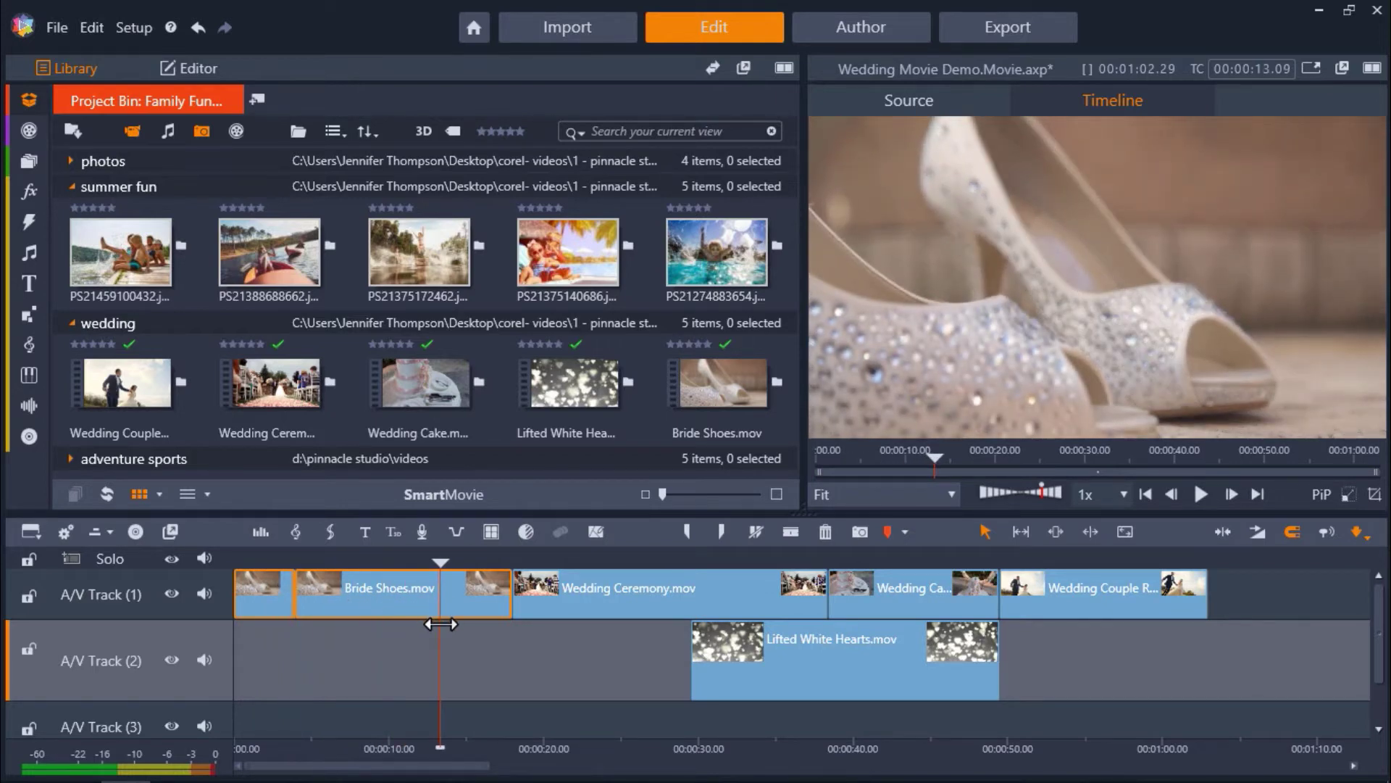
{"action": "left_click", "coordinate": [791, 537]}
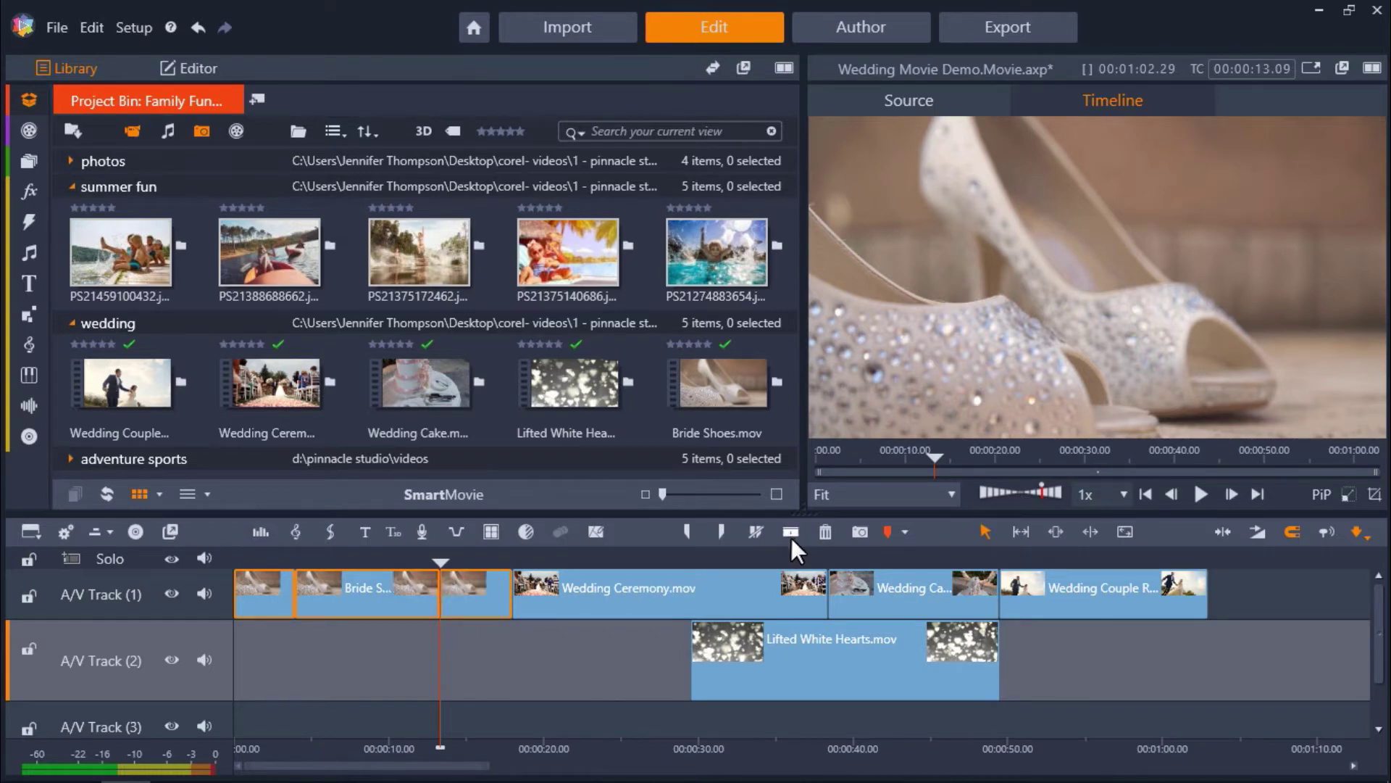
Delete the middle piece of Bride Shoes.mov
{"action": "left_click", "coordinate": [354, 587]}
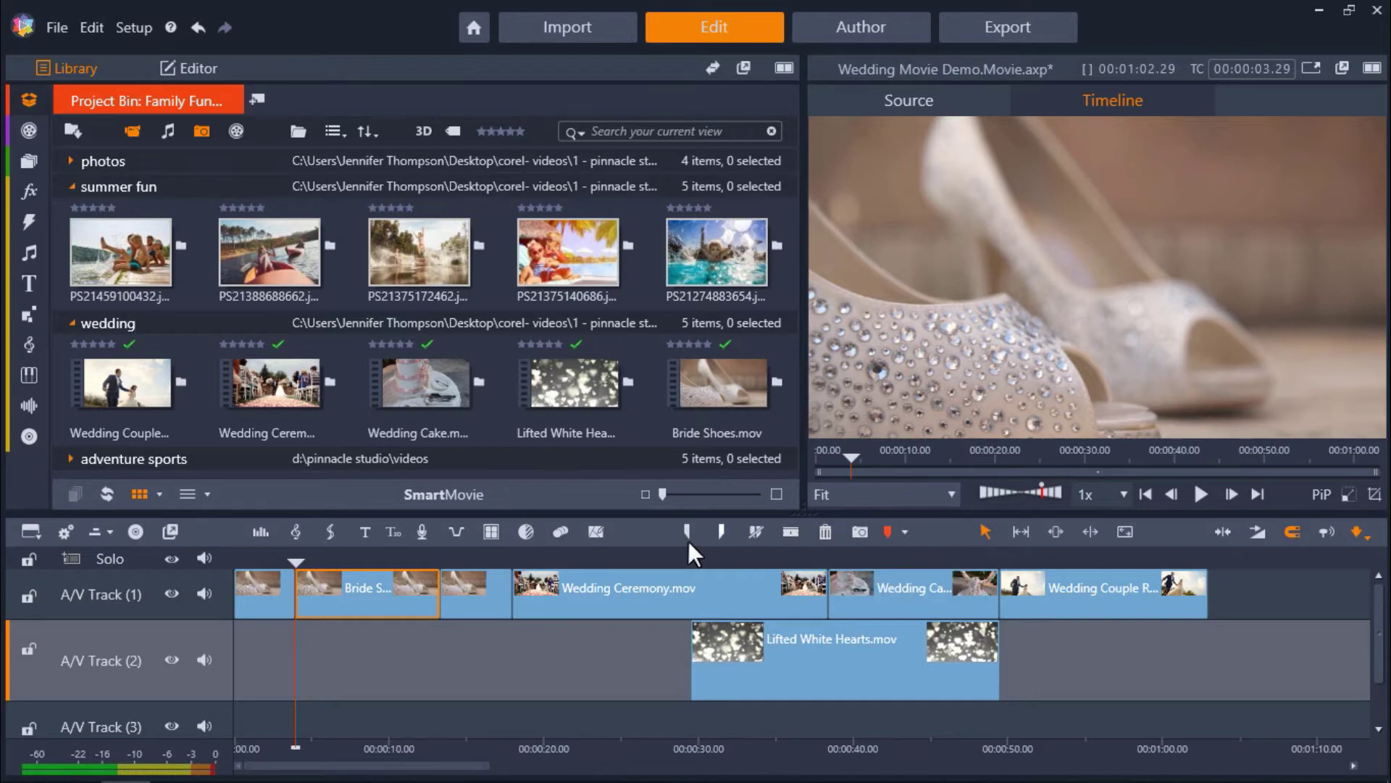
{"action": "right_click", "coordinate": [385, 590]}
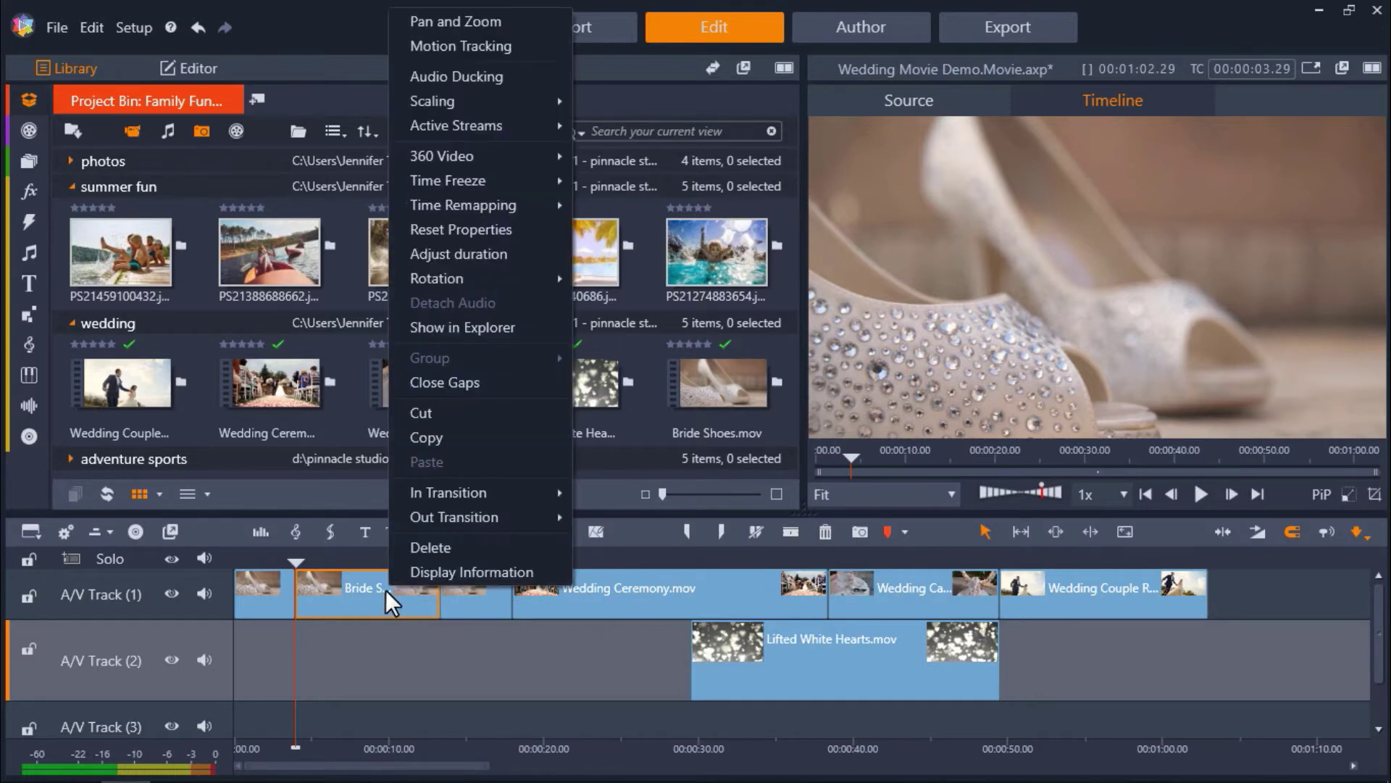
{"action": "left_click", "coordinate": [406, 547]}
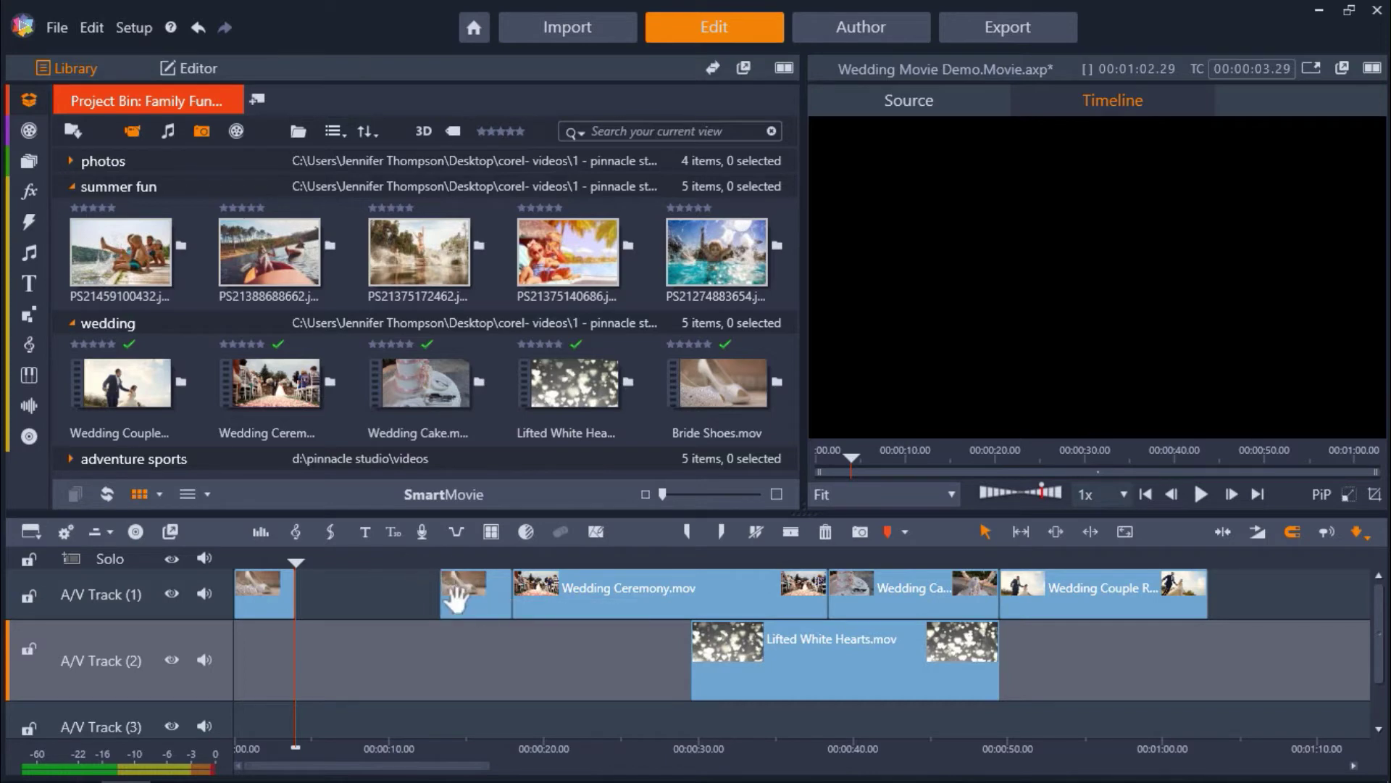
Close the gap left on A/V Track 1, bringing the movie to 00:00:53.15
{"action": "mouse_move", "coordinate": [465, 597]}
{"action": "left_mouse_down"}
{"action": "mouse_move", "coordinate": [407, 600]}
{"action": "mouse_move", "coordinate": [469, 595]}
{"action": "left_mouse_up"}
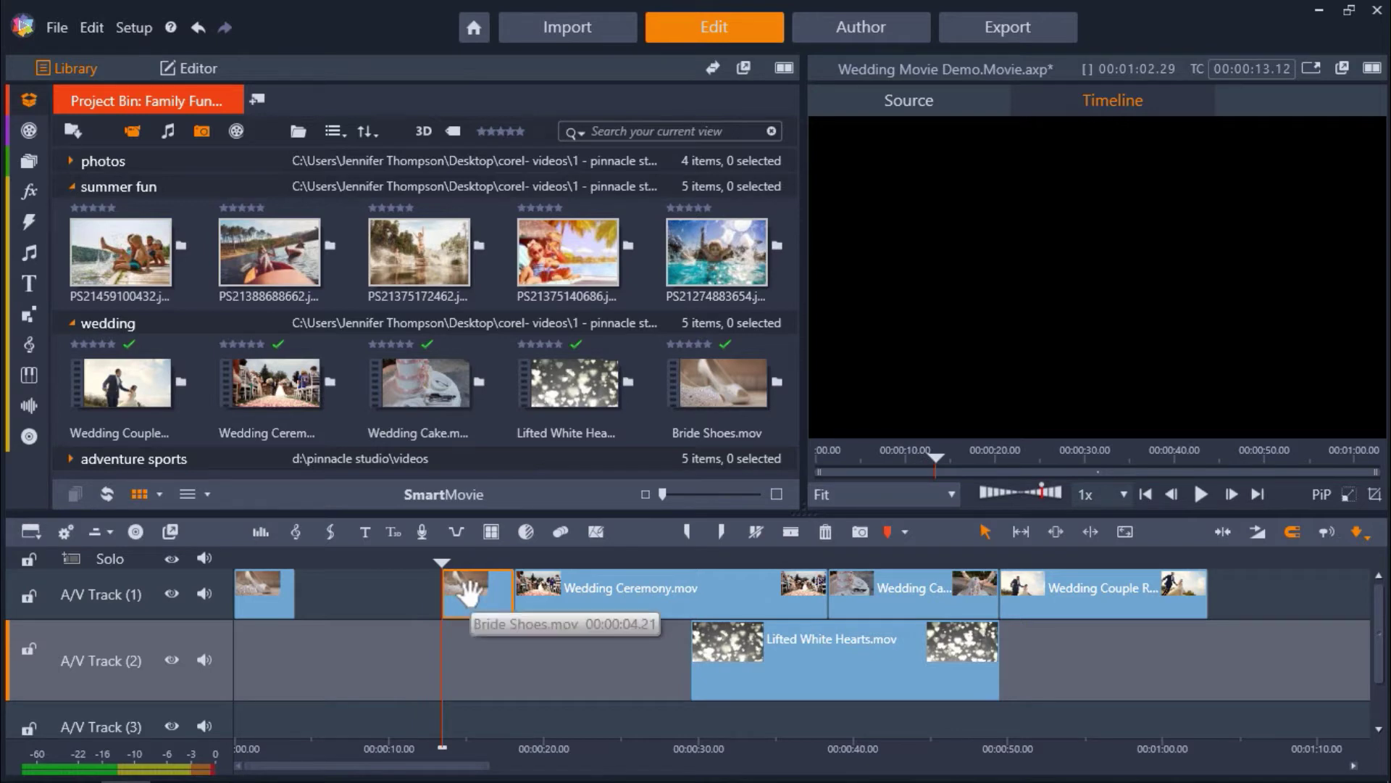
{"action": "right_click", "coordinate": [381, 597]}
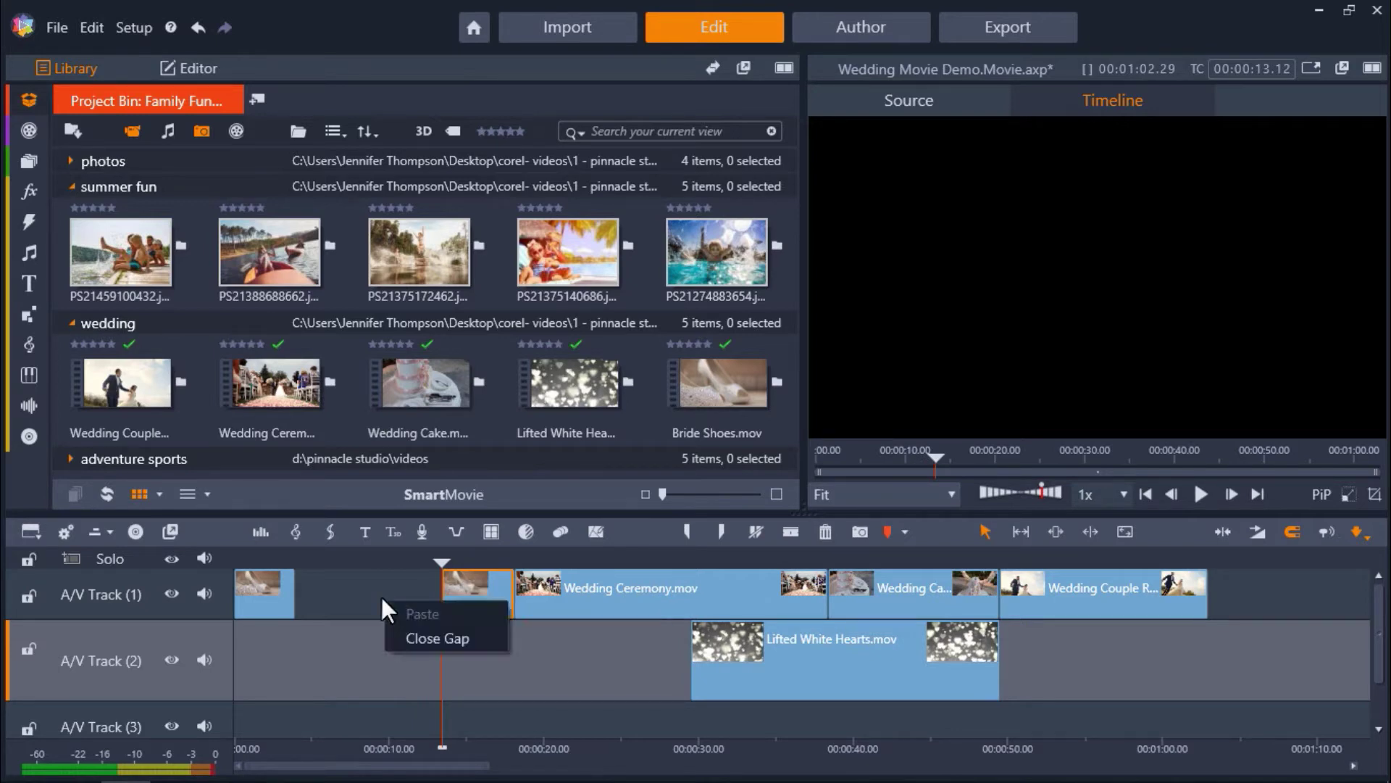
{"action": "left_click", "coordinate": [394, 638]}
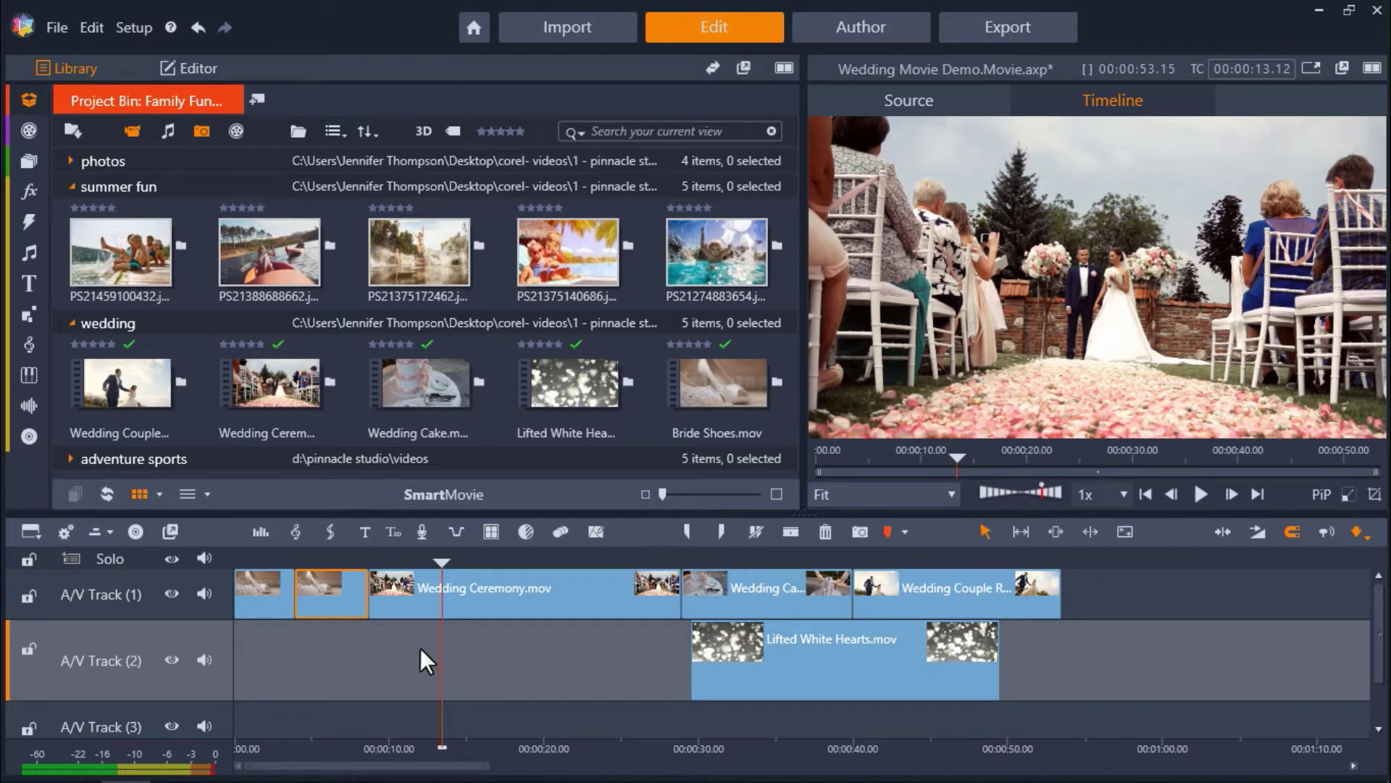
{"action": "left_click_drag", "start_coordinate": [442, 654], "coordinate": [775, 680]}
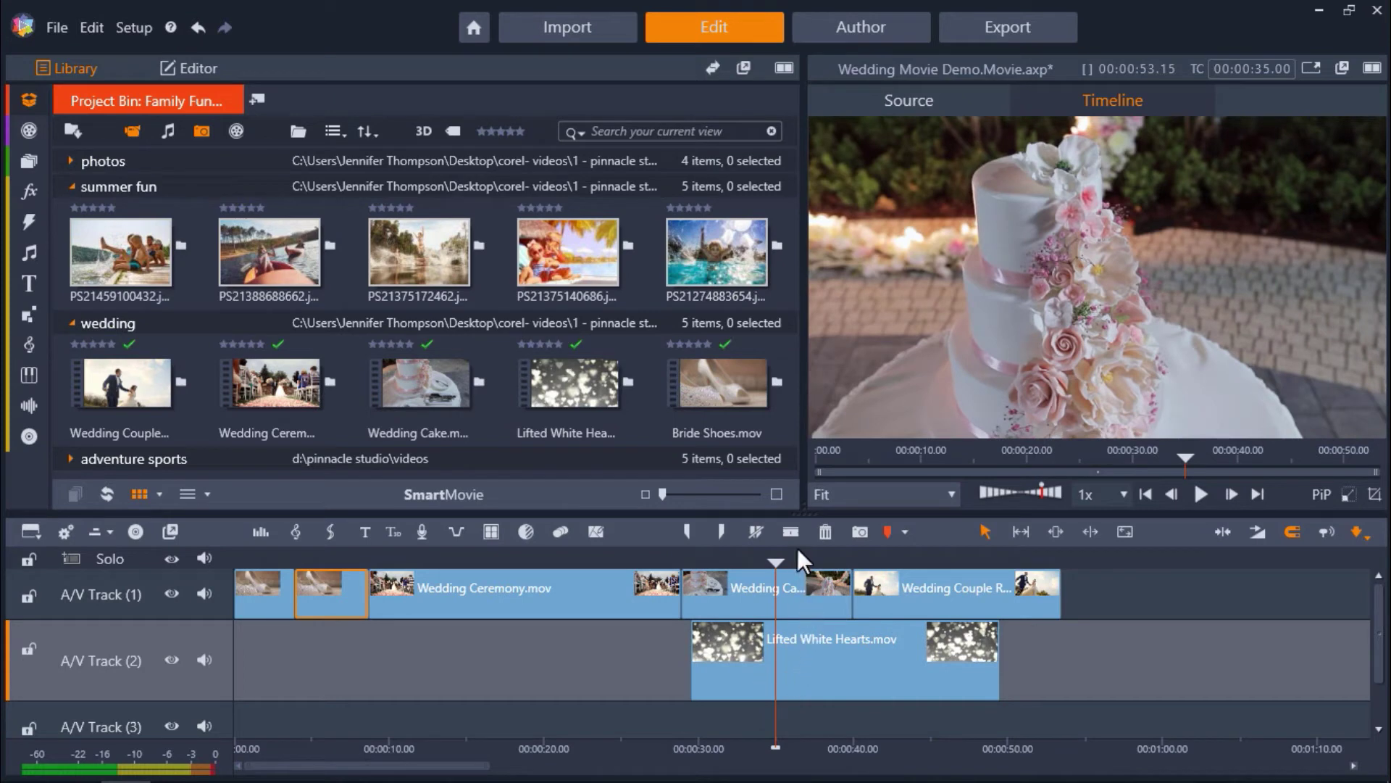
{"action": "left_click", "coordinate": [792, 532]}
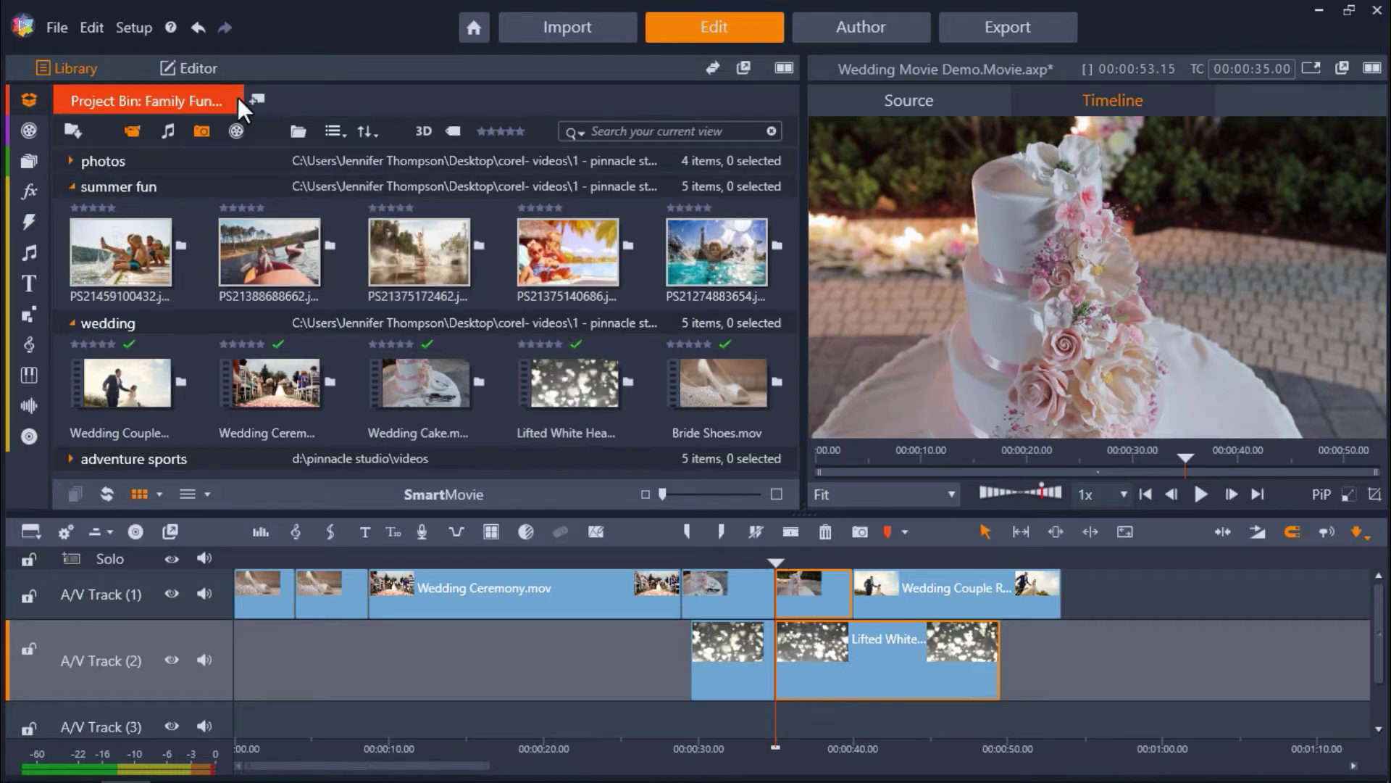
{"action": "left_click", "coordinate": [194, 29]}
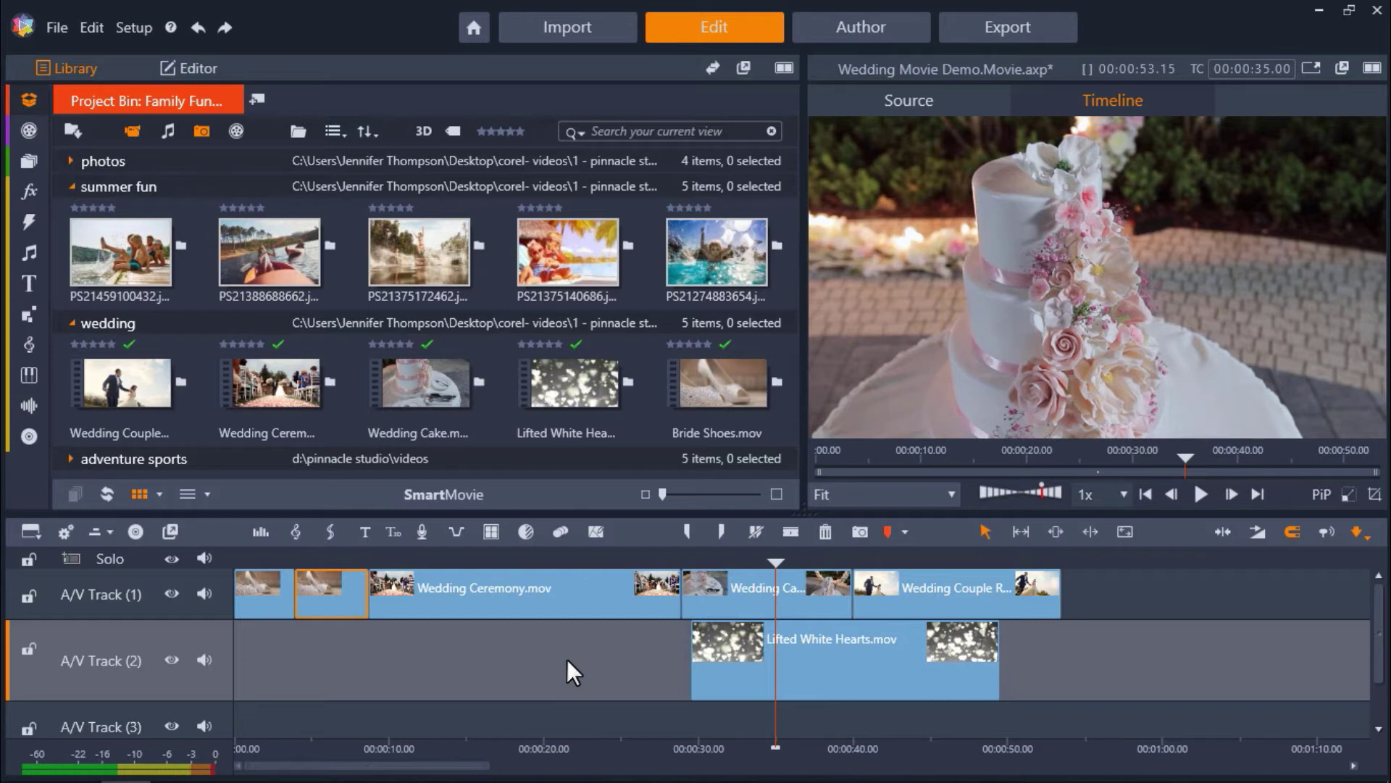
Trim both ends of Wedding Ceremony.mov and close the following gap, making the movie 00:00:49.16
{"action": "left_click", "coordinate": [546, 604]}
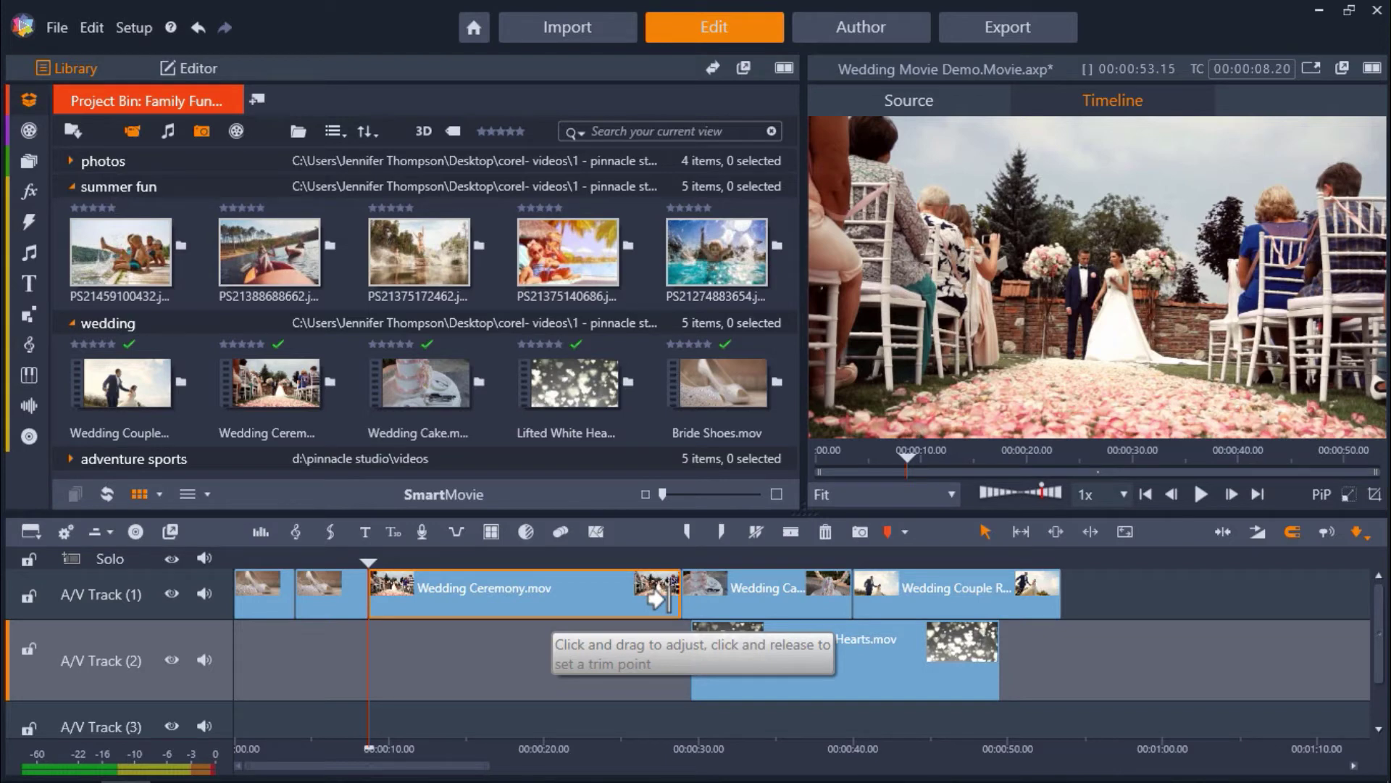
{"action": "left_click_drag", "start_coordinate": [656, 599], "coordinate": [589, 589]}
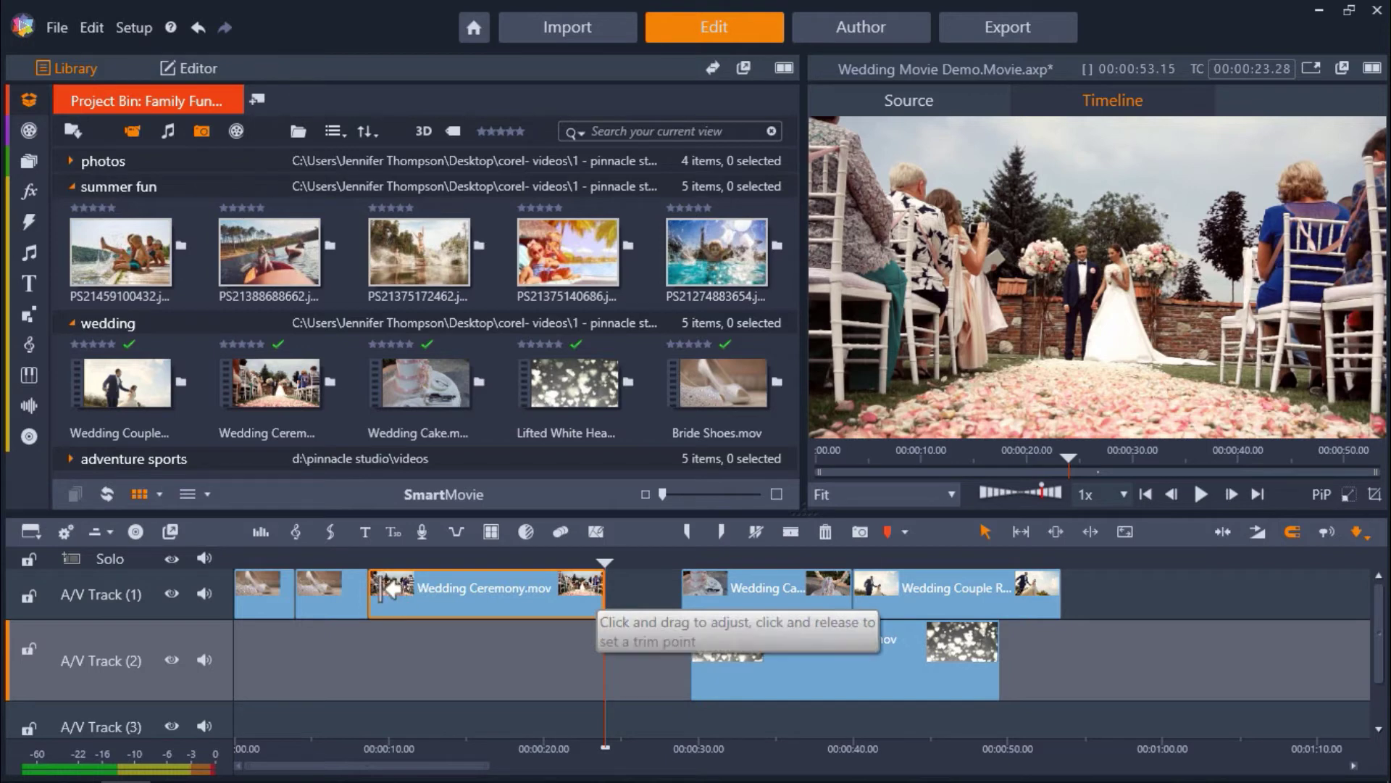
{"action": "left_click_drag", "start_coordinate": [382, 589], "coordinate": [414, 588]}
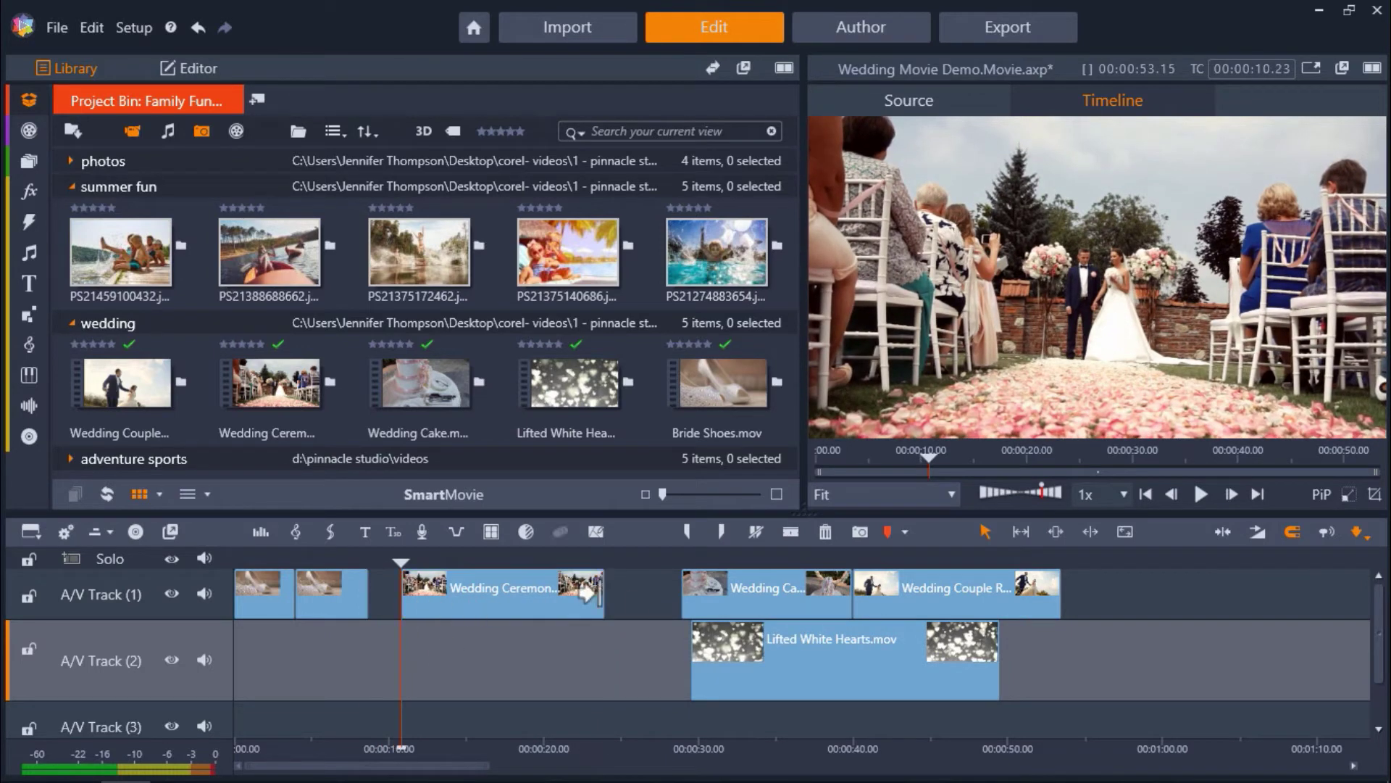
{"action": "right_click", "coordinate": [642, 596]}
{"action": "left_click", "coordinate": [678, 634]}
Close the gap before Wedding Ceremony.mov and move Lifted White Hearts.mov earlier to about 00:00:25
{"action": "right_click", "coordinate": [385, 593]}
{"action": "left_click", "coordinate": [410, 635]}
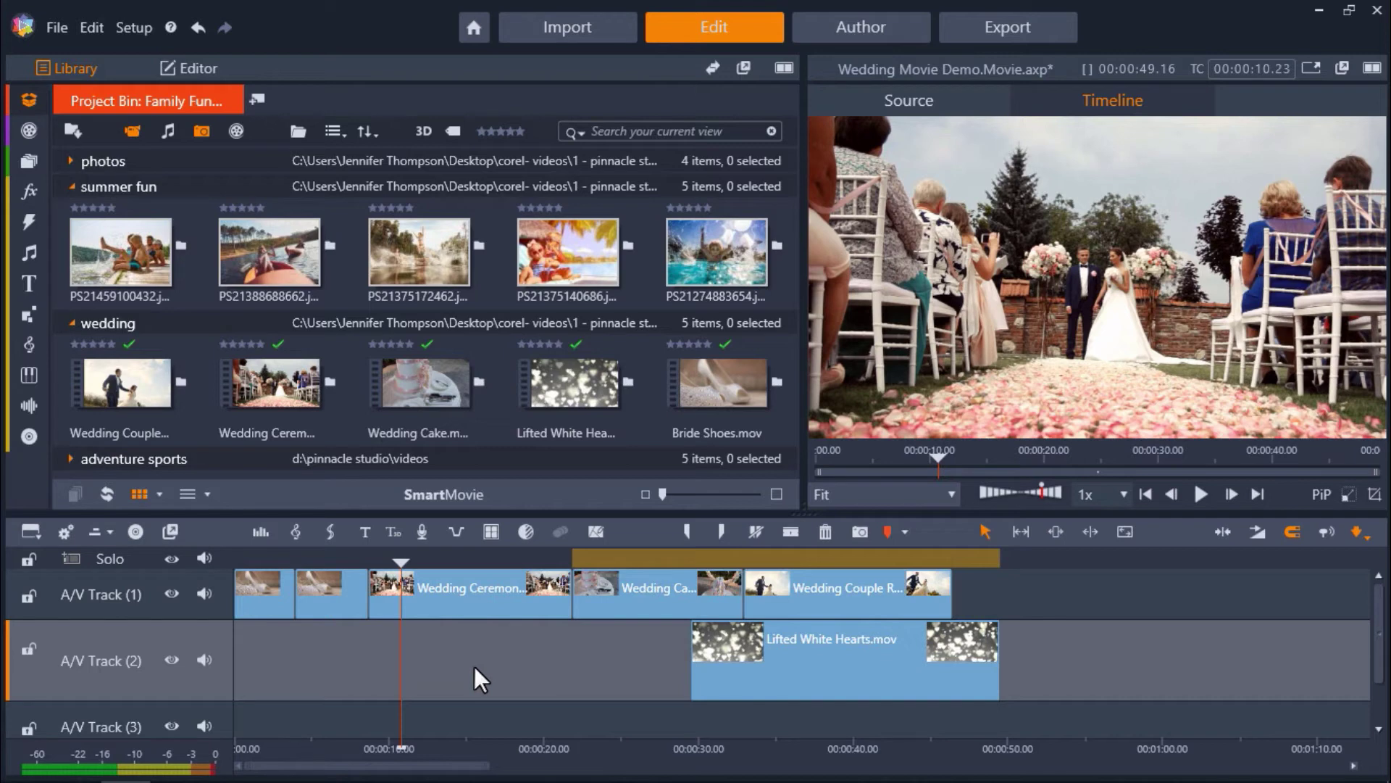
{"action": "left_click_drag", "start_coordinate": [800, 669], "coordinate": [597, 660]}
{"action": "left_click", "coordinate": [580, 659]}
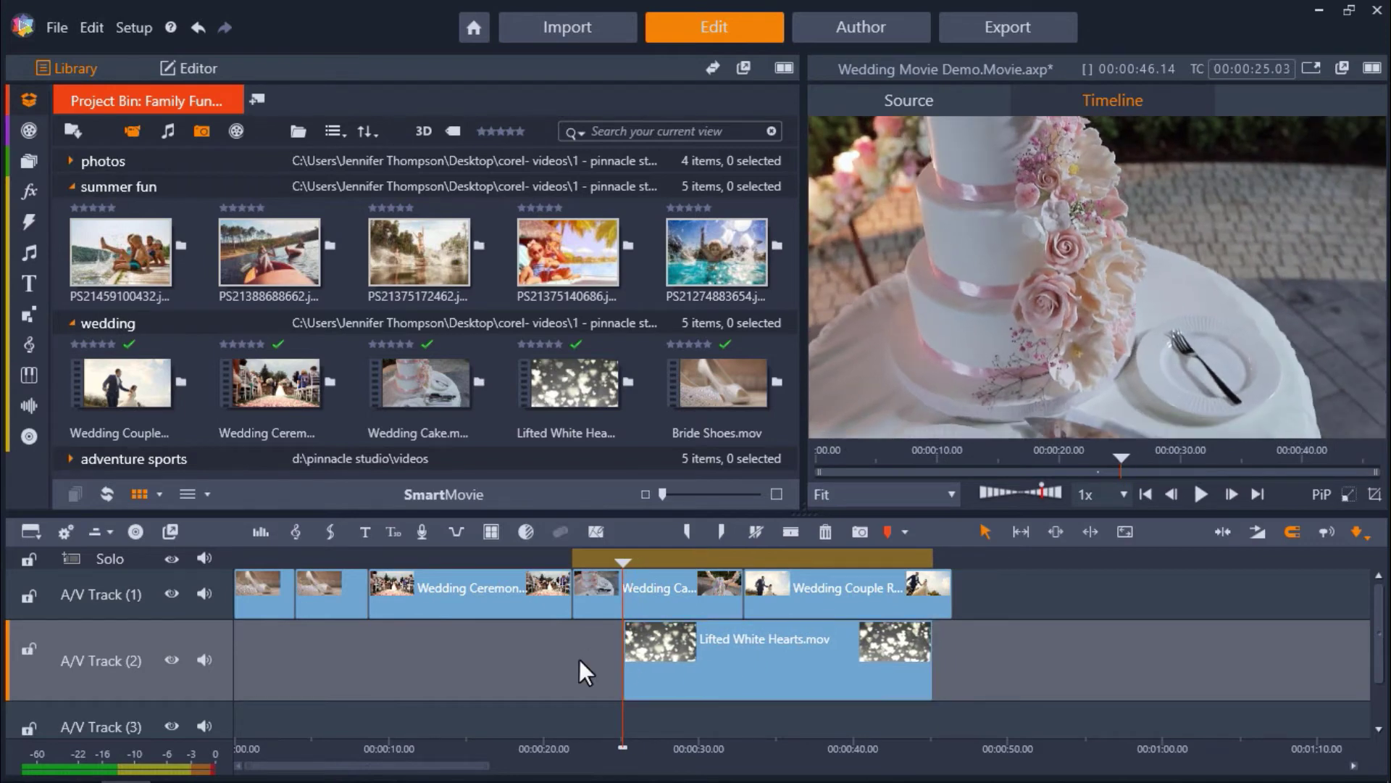
{"action": "left_click_drag", "start_coordinate": [621, 582], "coordinate": [746, 602]}
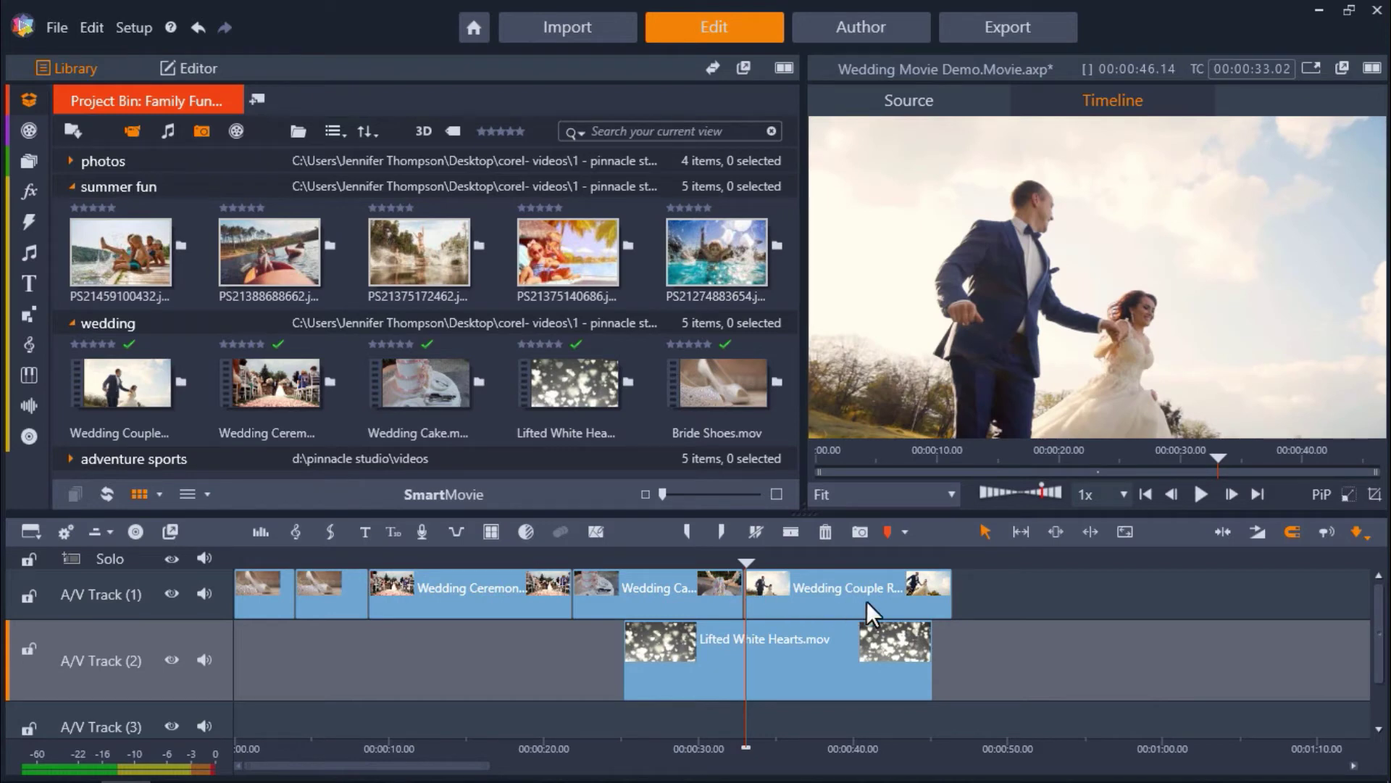
In the Trim Editor at the cake-to-couple cut, trim Wedding Couple's start by 88 frames
{"action": "left_click", "coordinate": [1223, 532]}
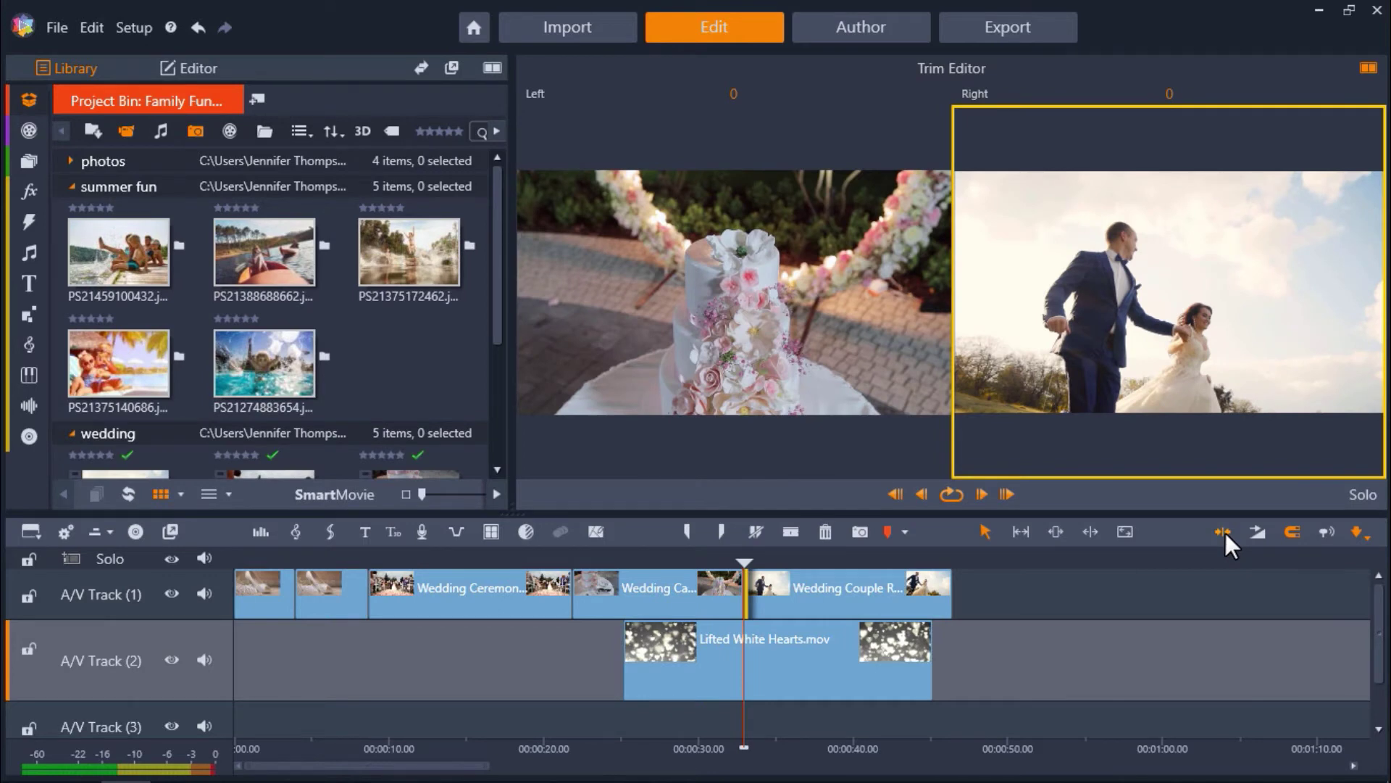
{"action": "left_click", "coordinate": [907, 344]}
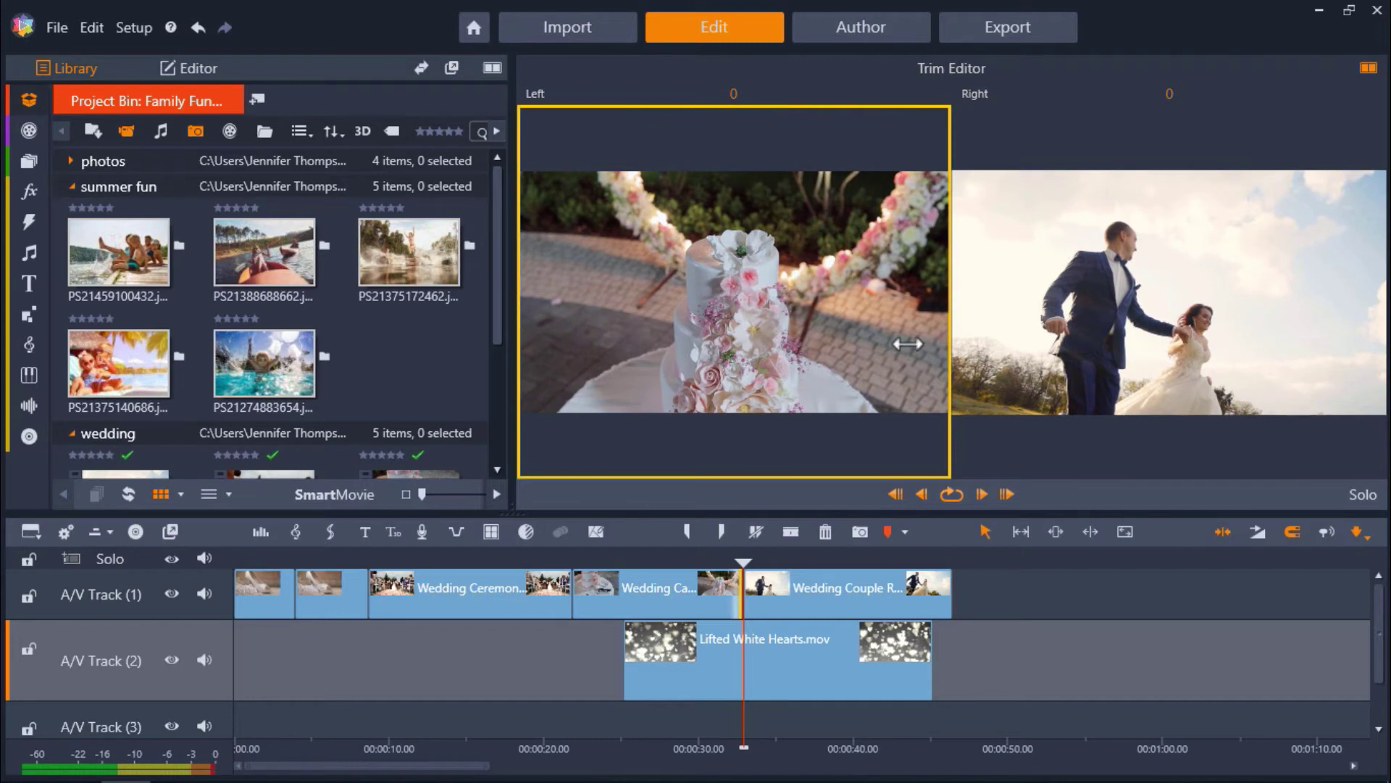
{"action": "left_click", "coordinate": [1018, 319]}
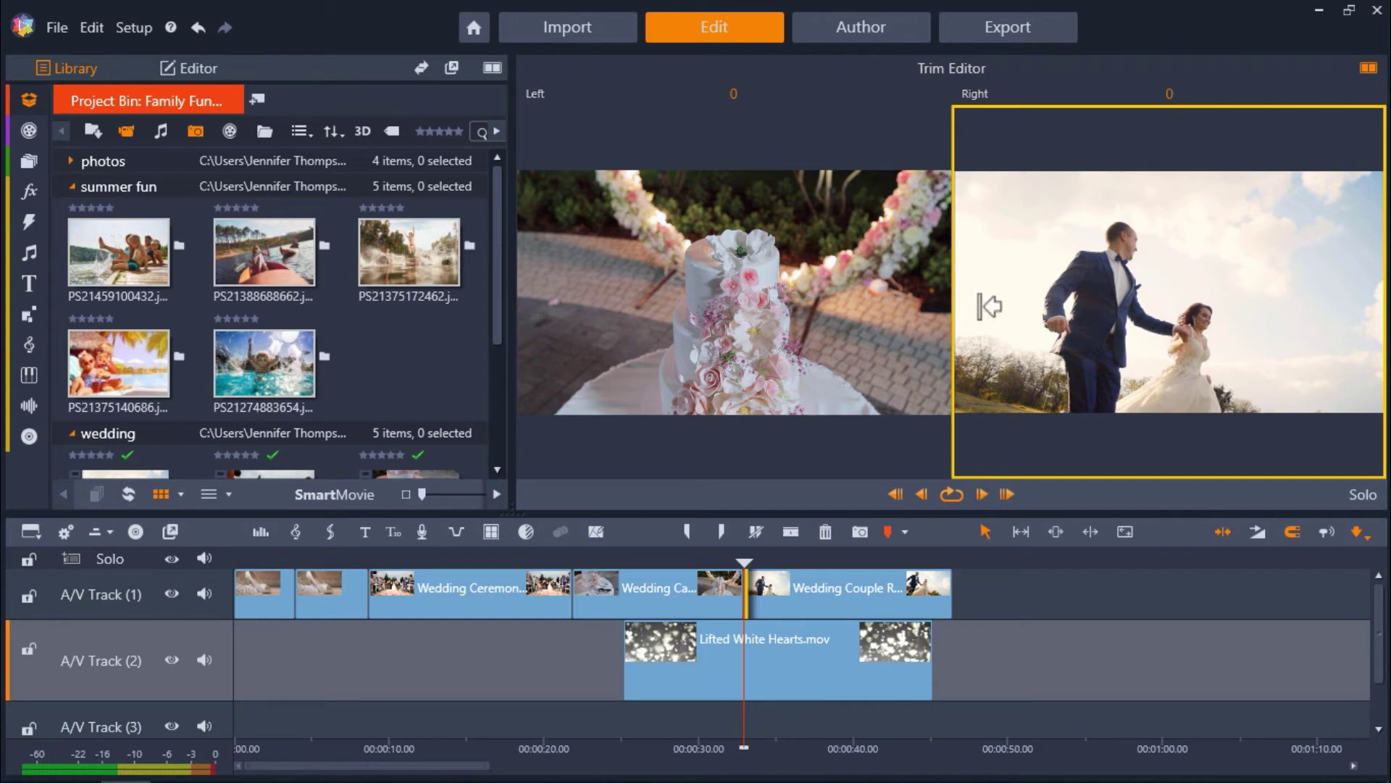
{"action": "left_click_drag", "start_coordinate": [989, 306], "coordinate": [1067, 308]}
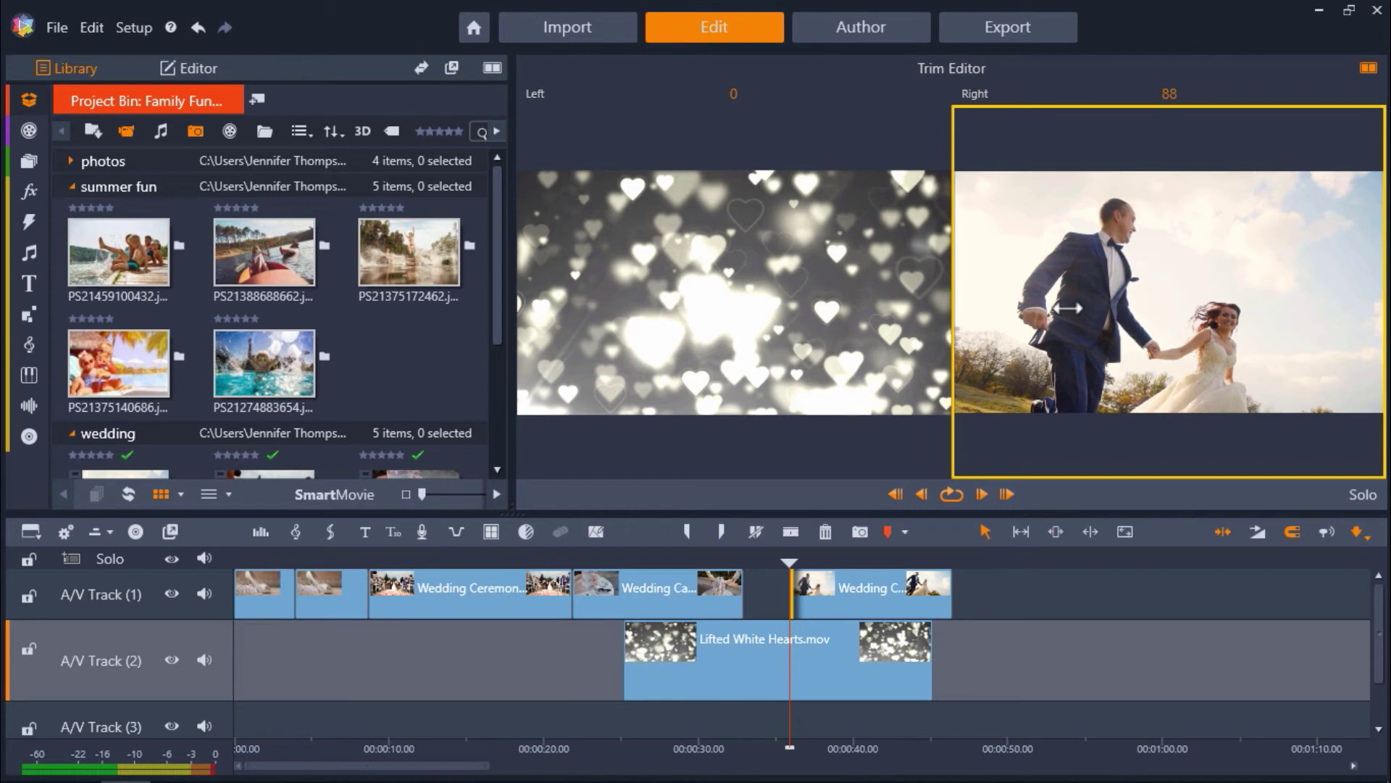
{"action": "left_click", "coordinate": [1003, 494]}
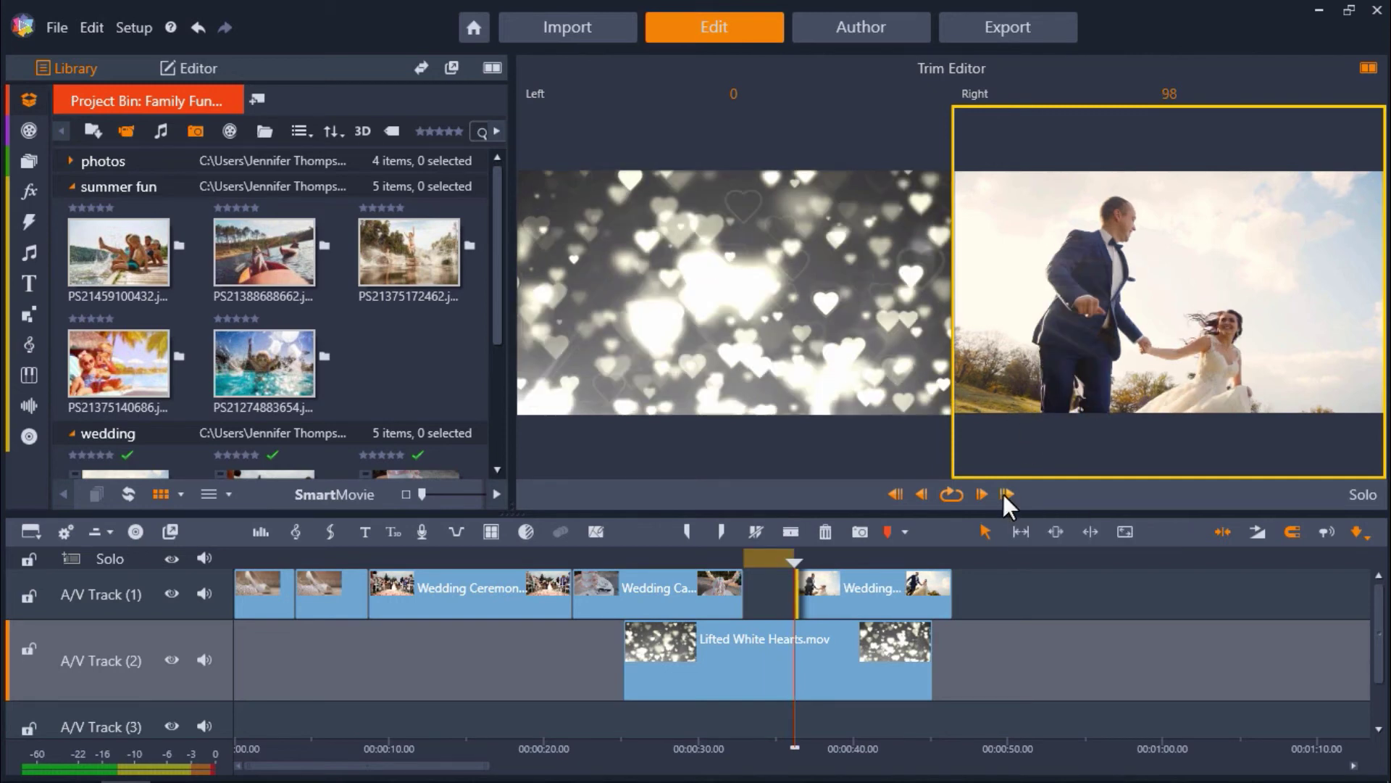
{"action": "left_click", "coordinate": [1003, 493]}
{"action": "left_click", "coordinate": [1003, 493]}
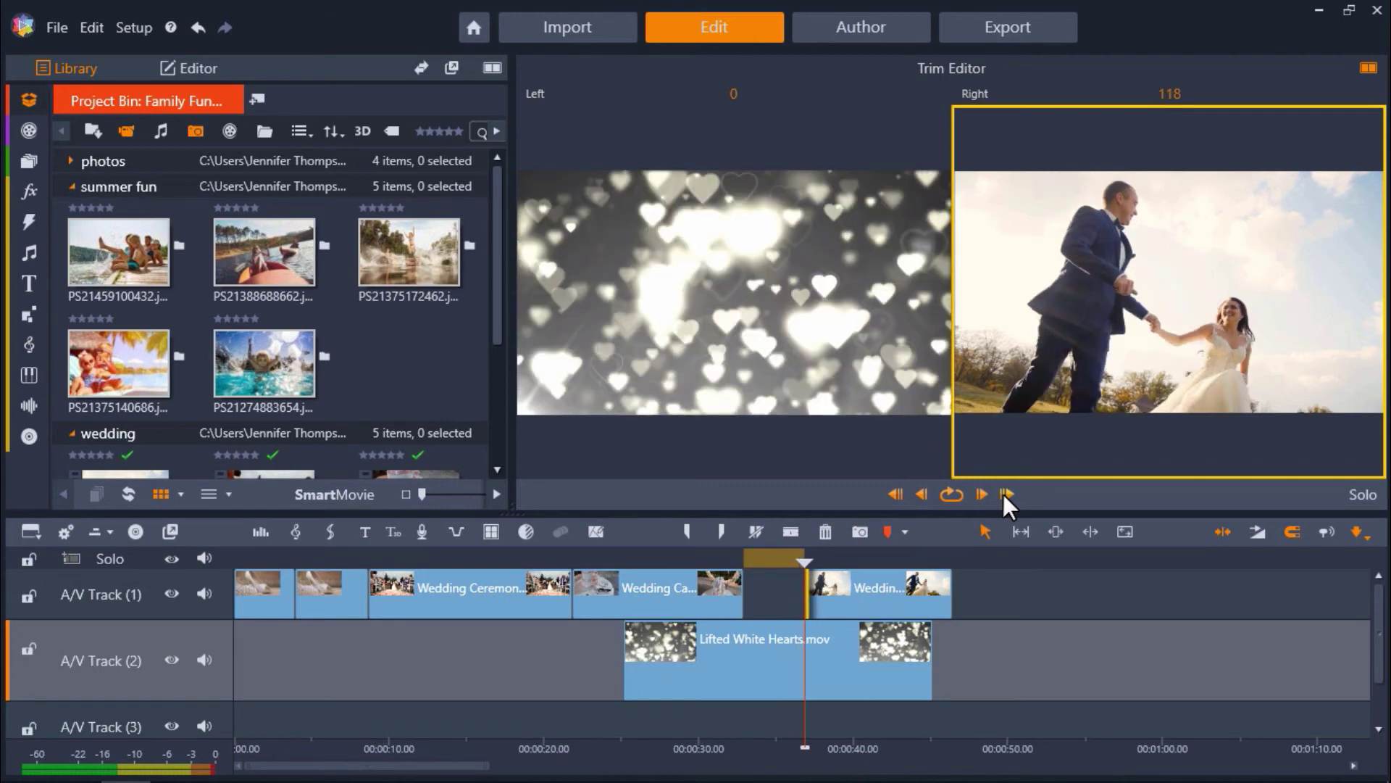
{"action": "left_click", "coordinate": [894, 494]}
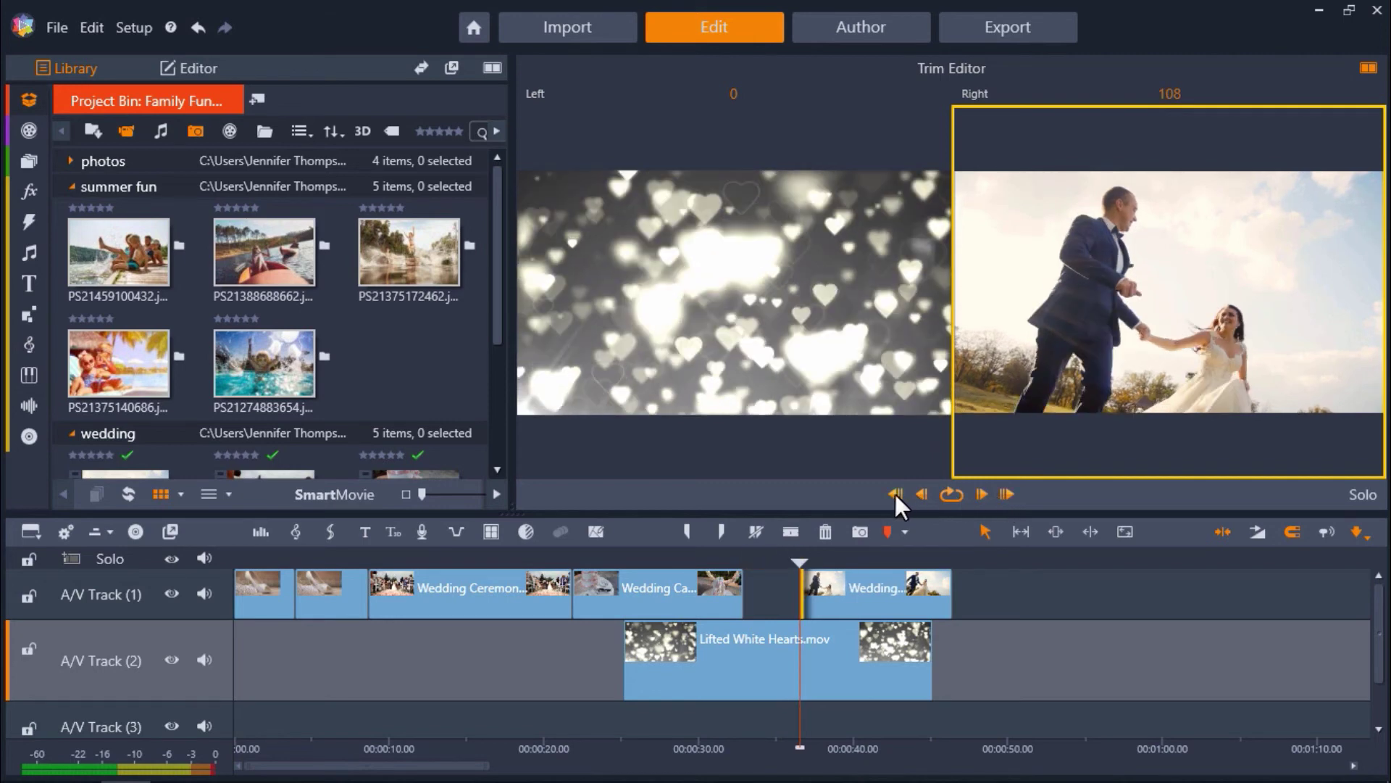
{"action": "left_click", "coordinate": [894, 493]}
{"action": "left_click", "coordinate": [894, 493]}
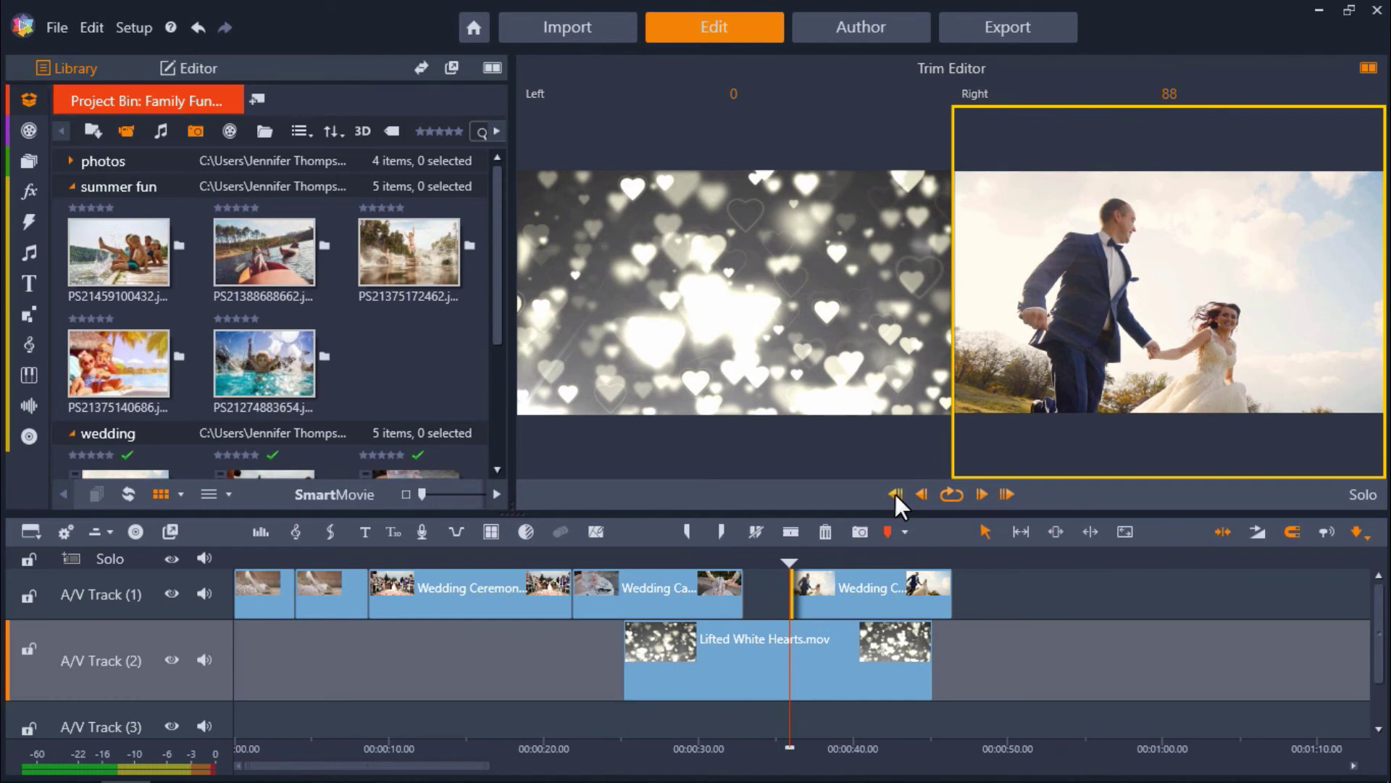
{"action": "left_click", "coordinate": [981, 490]}
{"action": "left_click", "coordinate": [981, 490]}
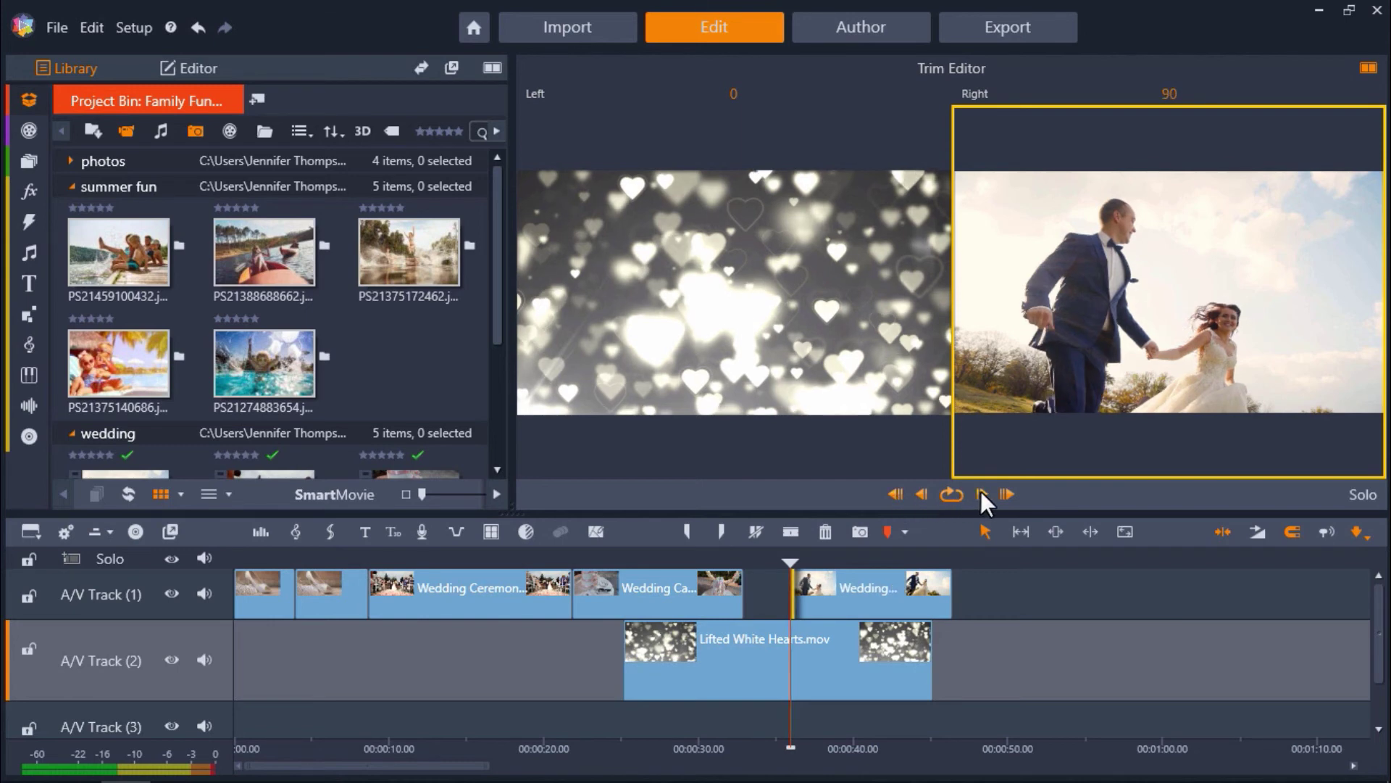
{"action": "left_click", "coordinate": [920, 494]}
{"action": "left_click", "coordinate": [920, 494]}
{"action": "left_click", "coordinate": [947, 492]}
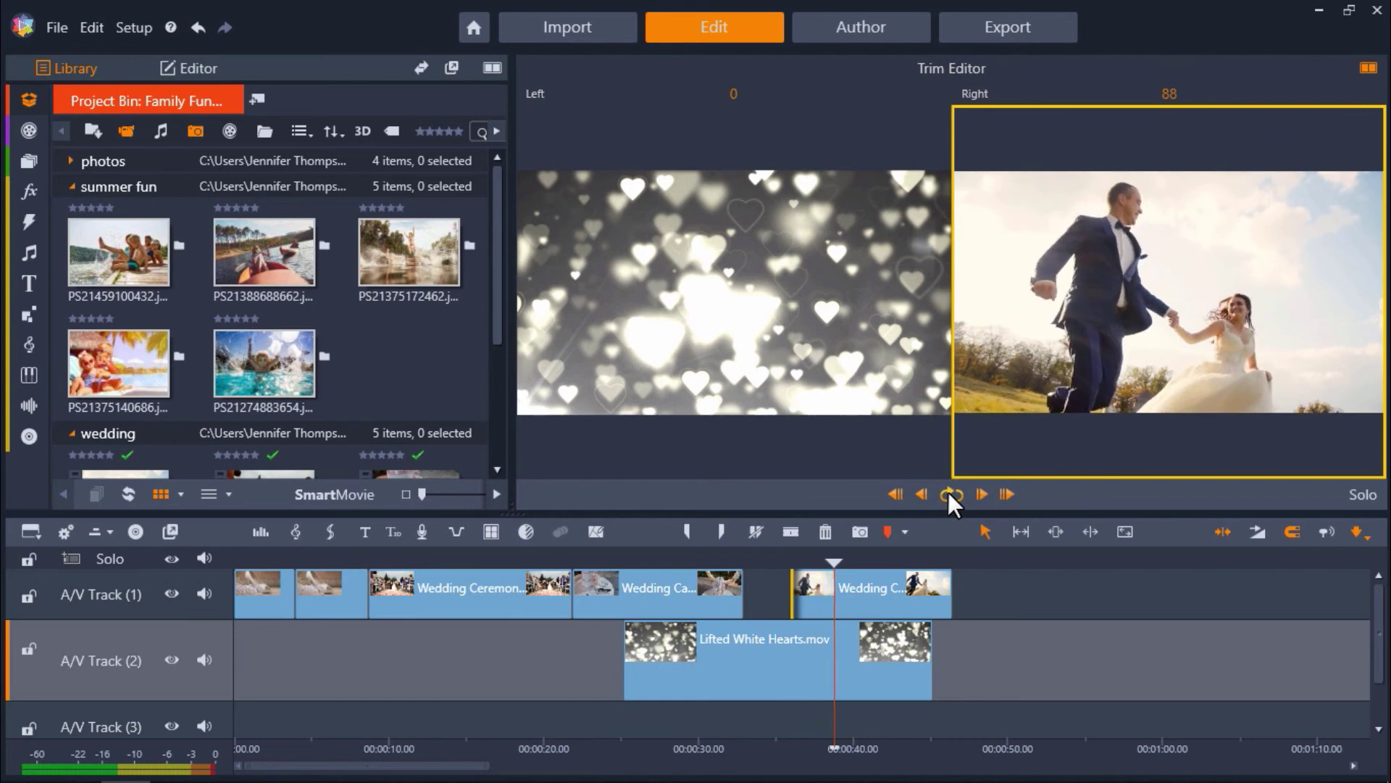
Exit the Trim Editor and return to the normal timeline player
{"action": "left_click", "coordinate": [984, 640]}
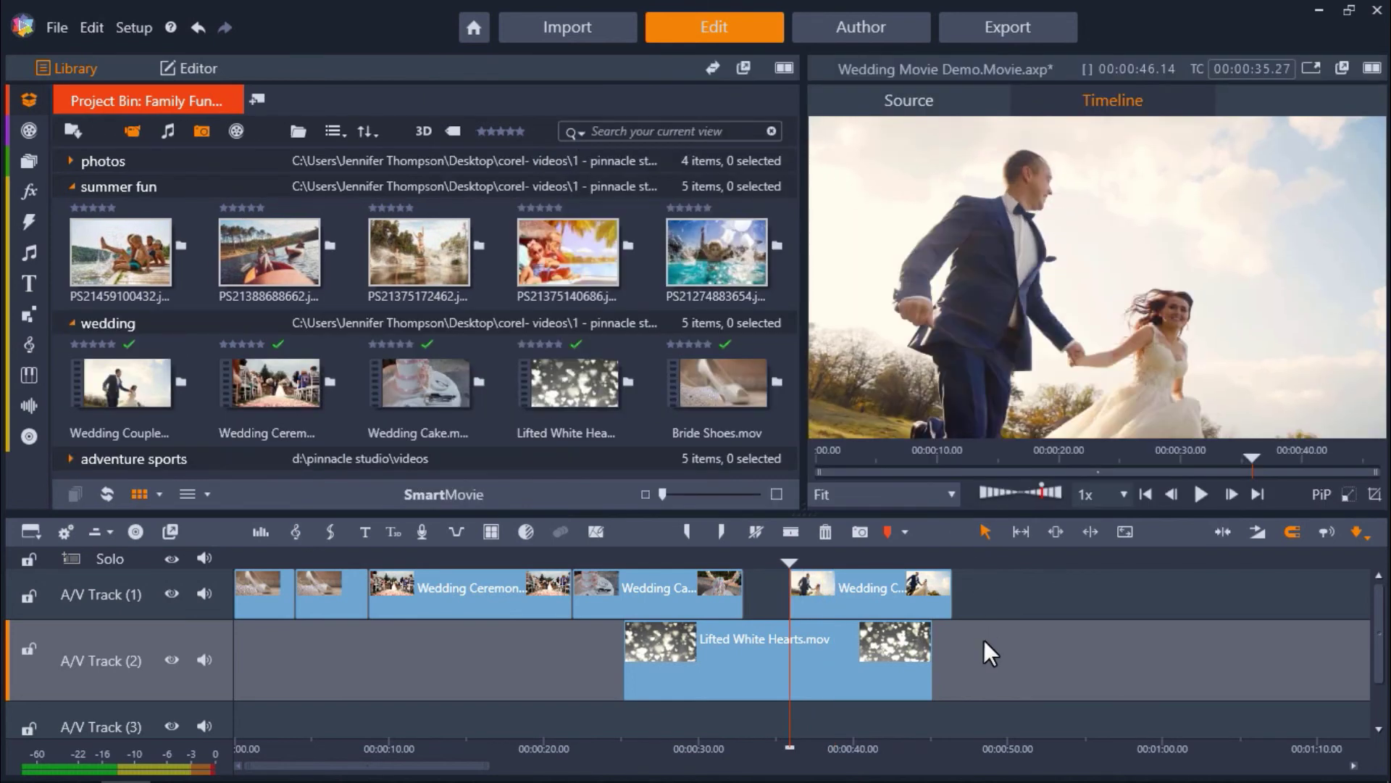